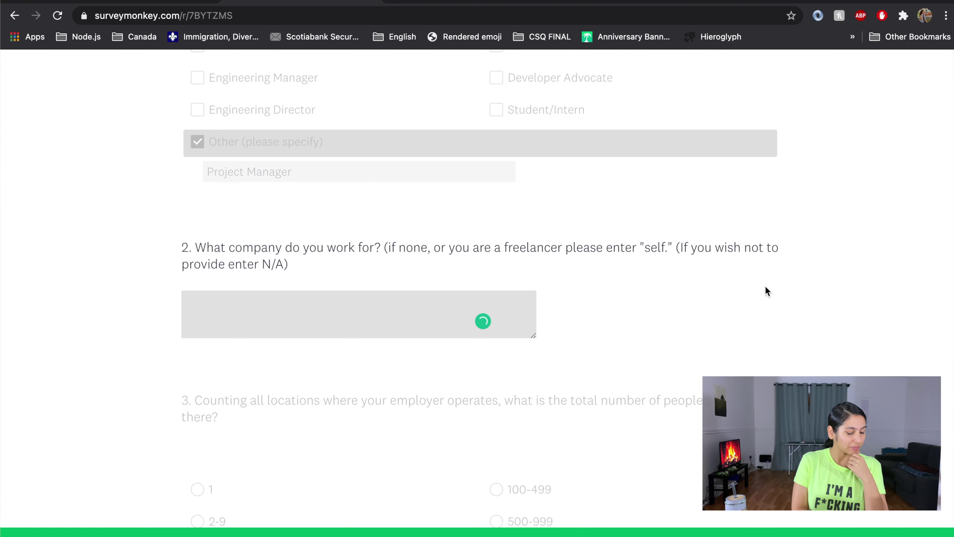
Answer question 2 about the employer with "Sinope Technologies" and confirm the answer
left_click(285, 315)
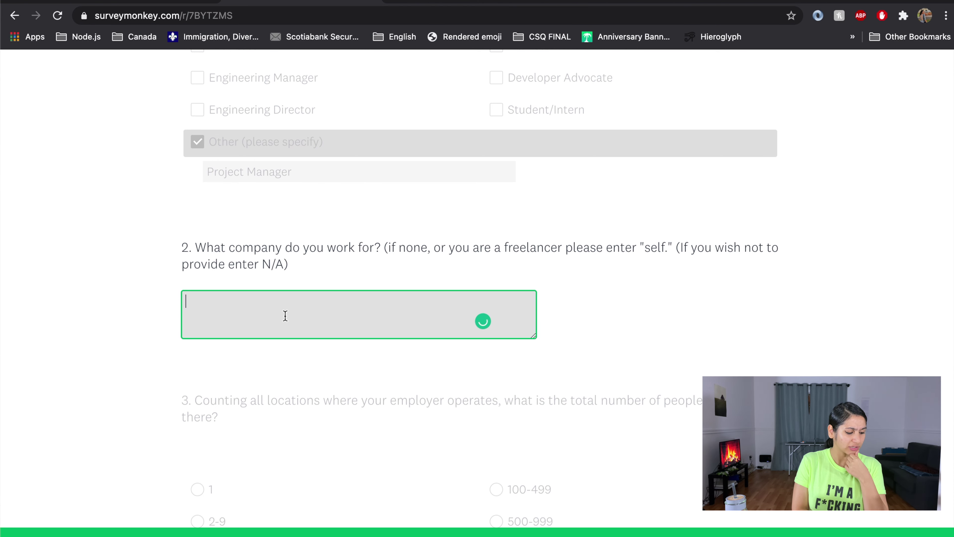
type("Sino")
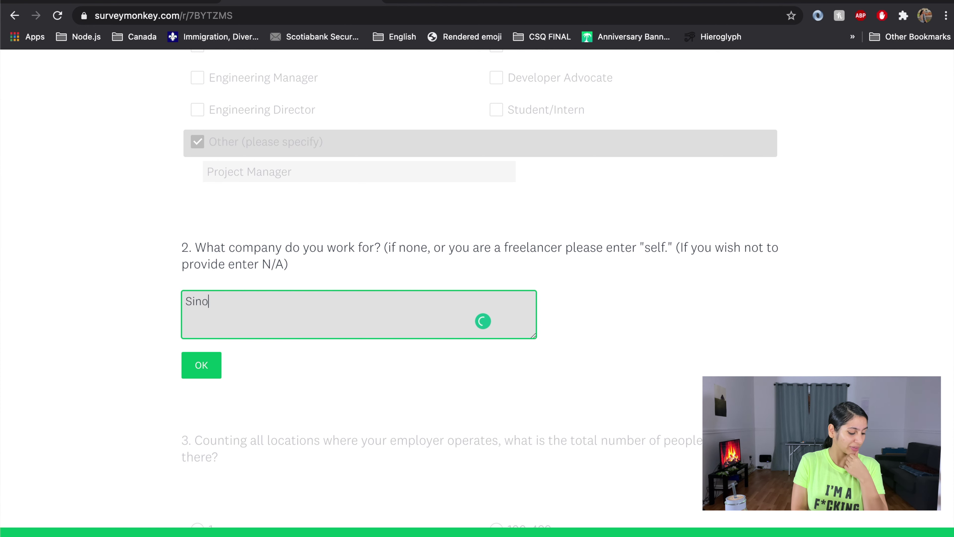
type("pe Tech")
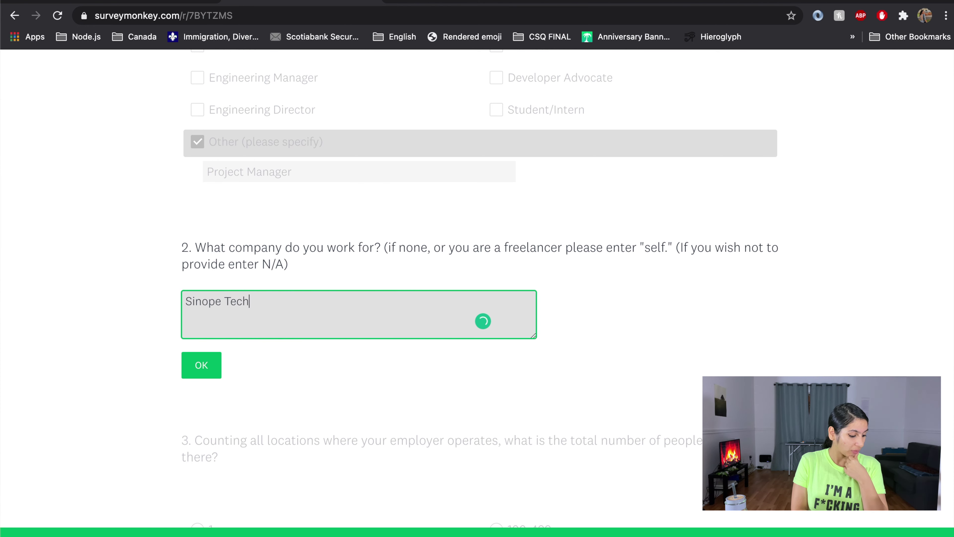
type("nologies")
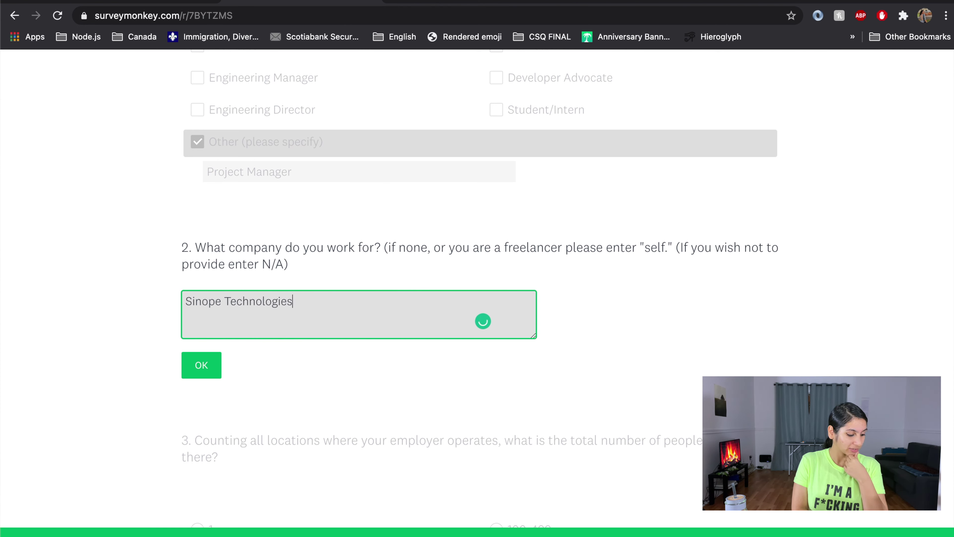
left_click(204, 364)
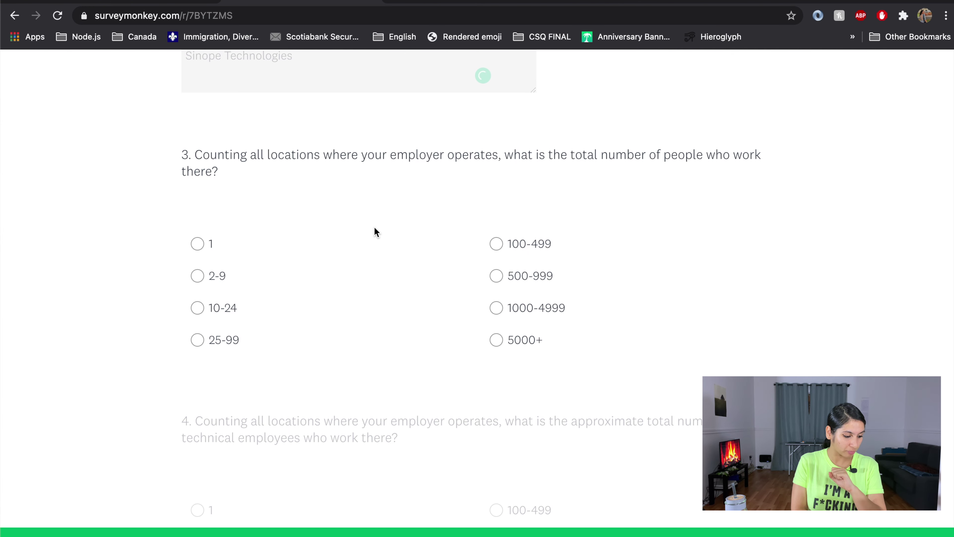
Answer the employer size questions with 25-99 total employees and 10-24 technical employees
left_click(267, 341)
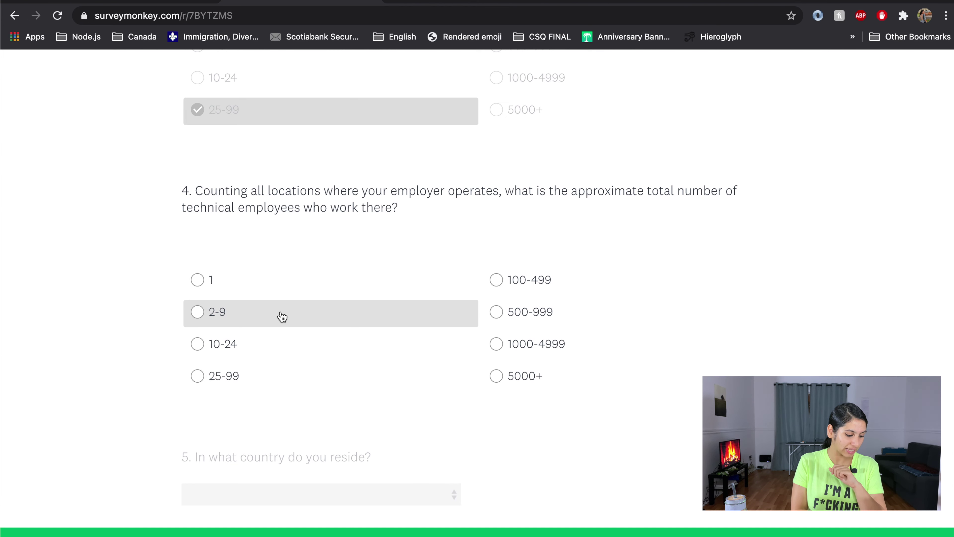
left_click(260, 345)
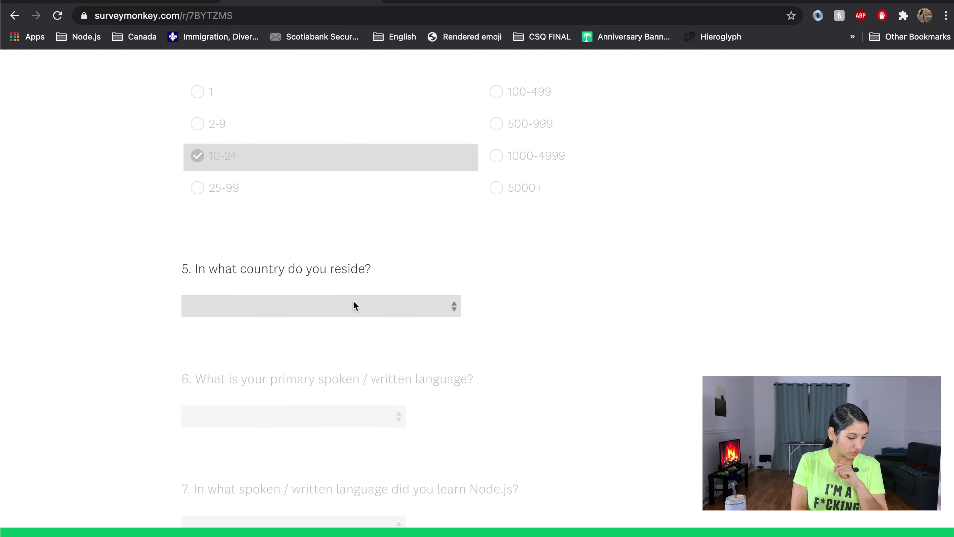
Choose Canada as the country of residence in question 5
left_click(422, 305)
key("c")
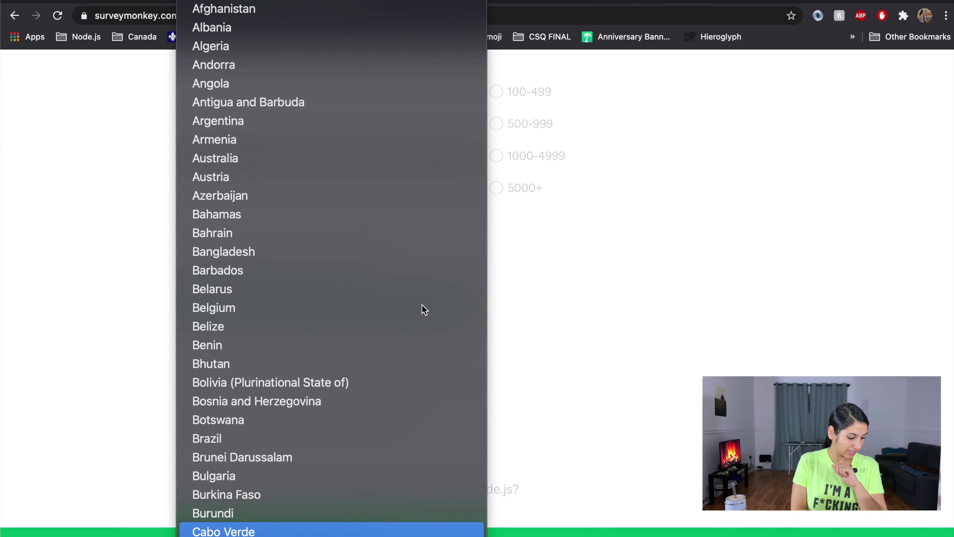
scroll(423, 308, "down", 5)
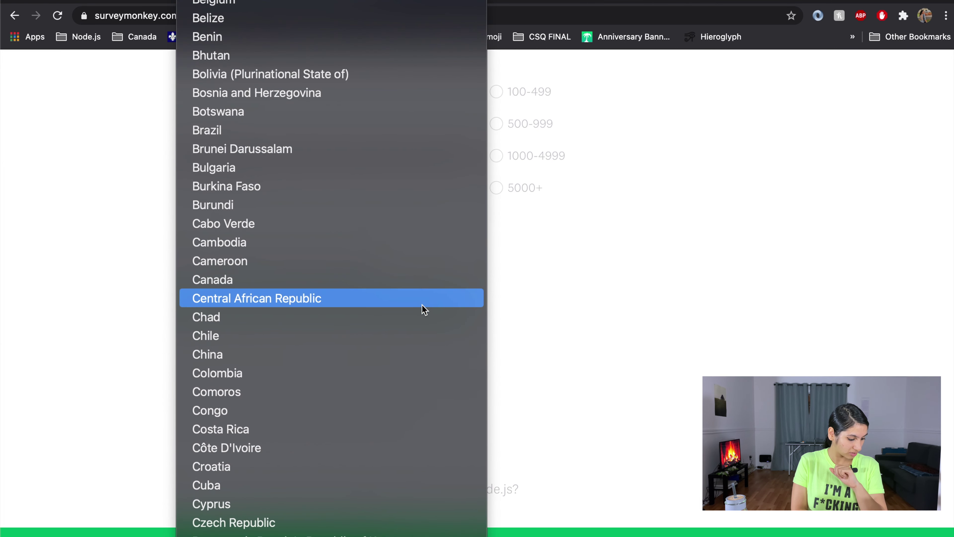
left_click(298, 280)
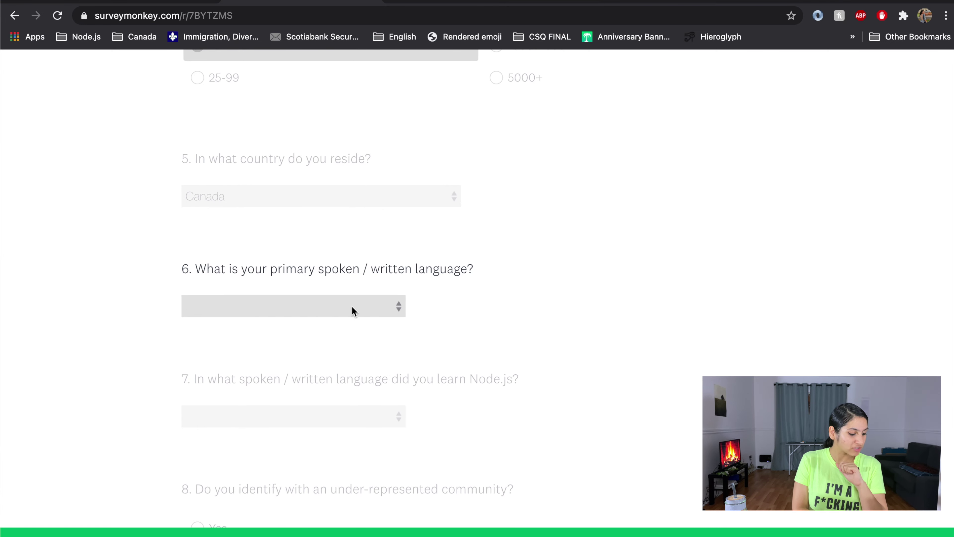
Choose English both as the primary language and as the language in which Node.js was learned
left_click(369, 310)
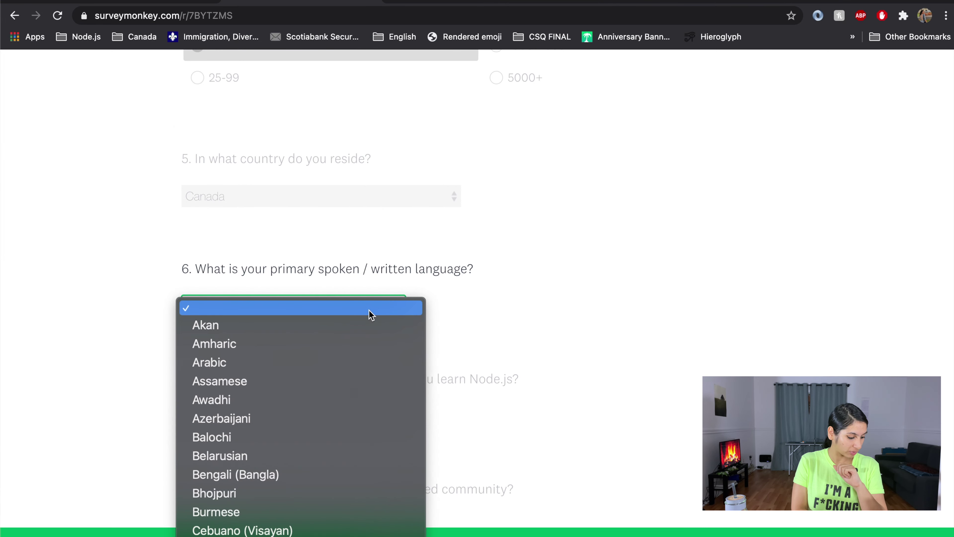
scroll(370, 314, "down", 10)
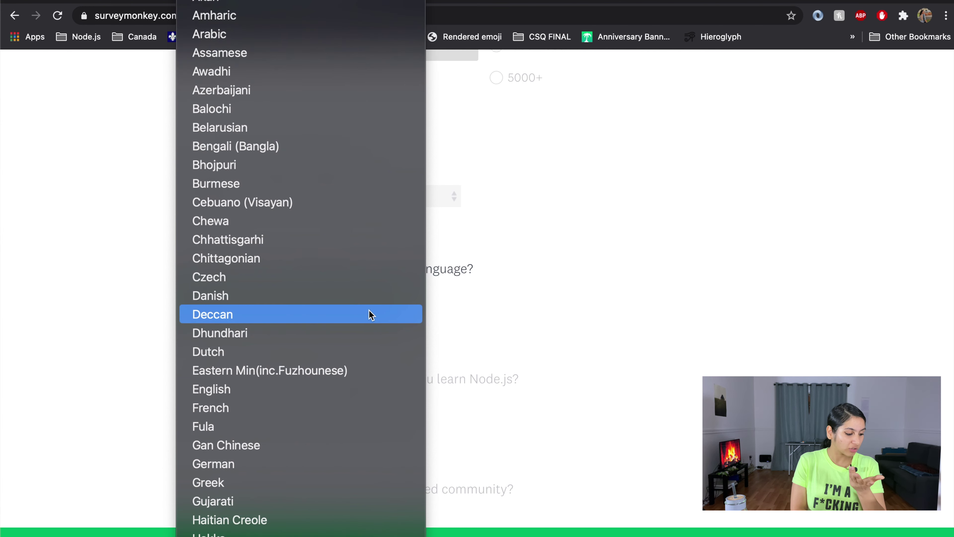
scroll(369, 310, "down", 8)
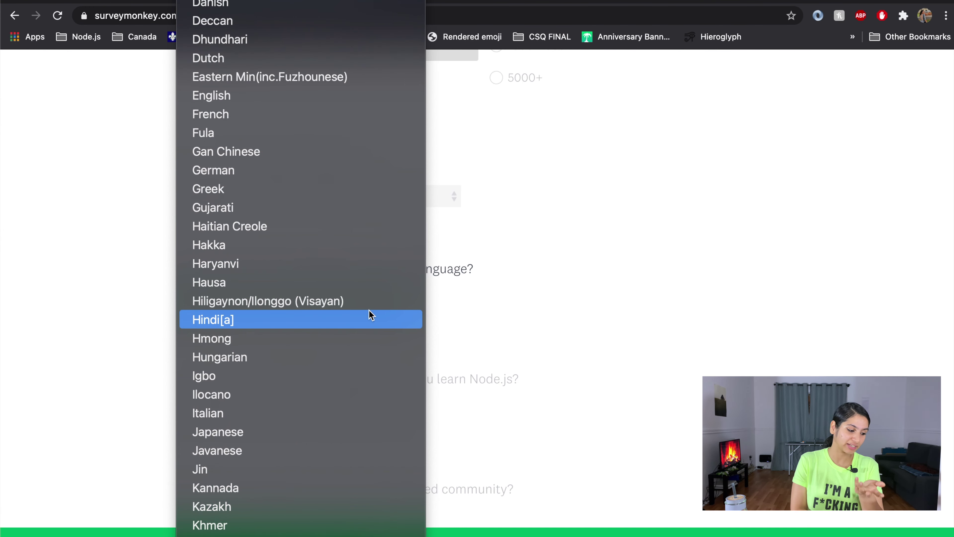
left_click(246, 98)
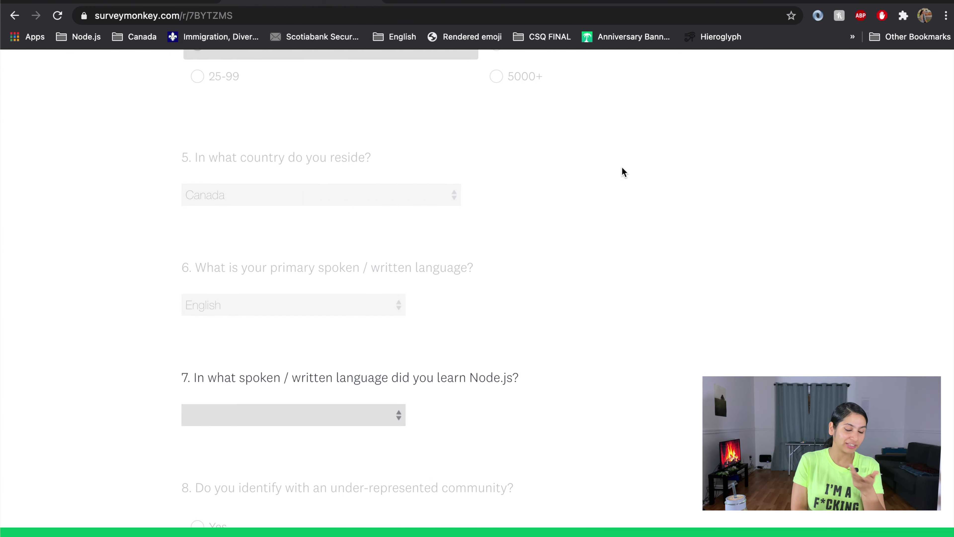
left_click(376, 306)
scroll(329, 387, "down", 12)
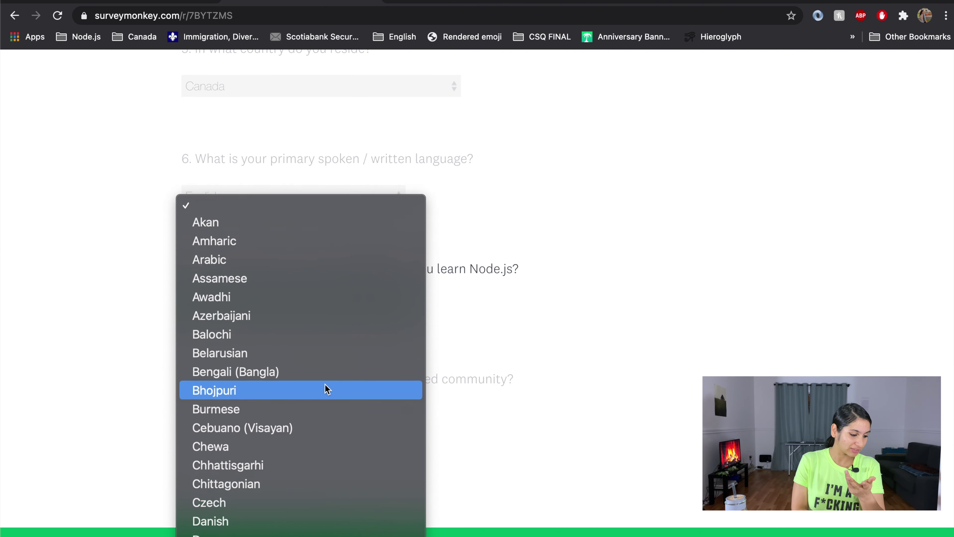
scroll(327, 389, "down", 6)
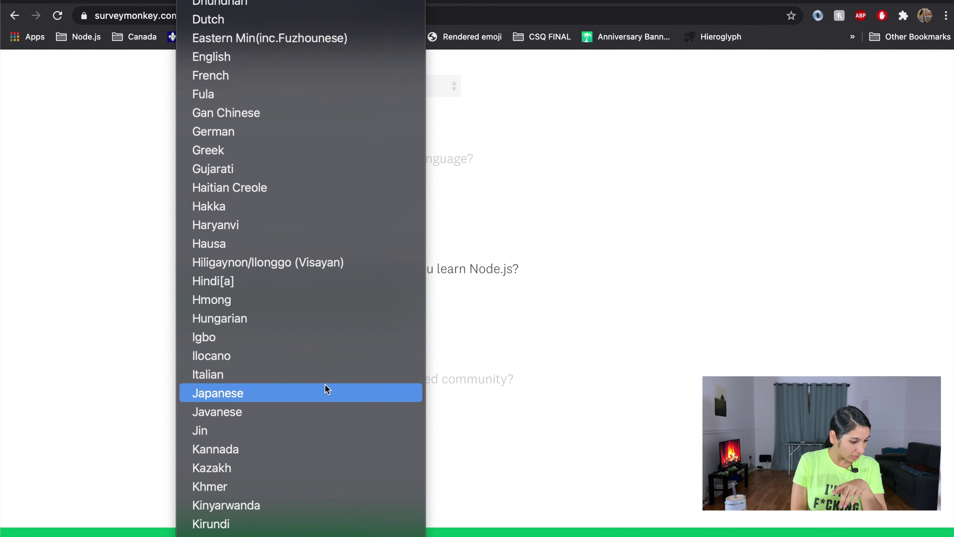
key("e")
left_click(263, 58)
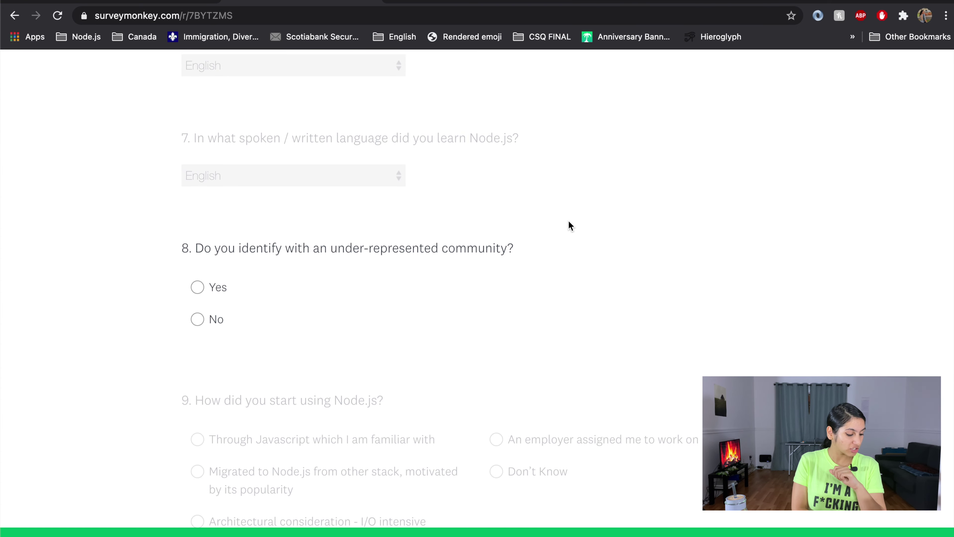
Answer No to question 8 on under-represented communities and "Through Javascript which I am familiar with" to question 9
left_click(217, 320)
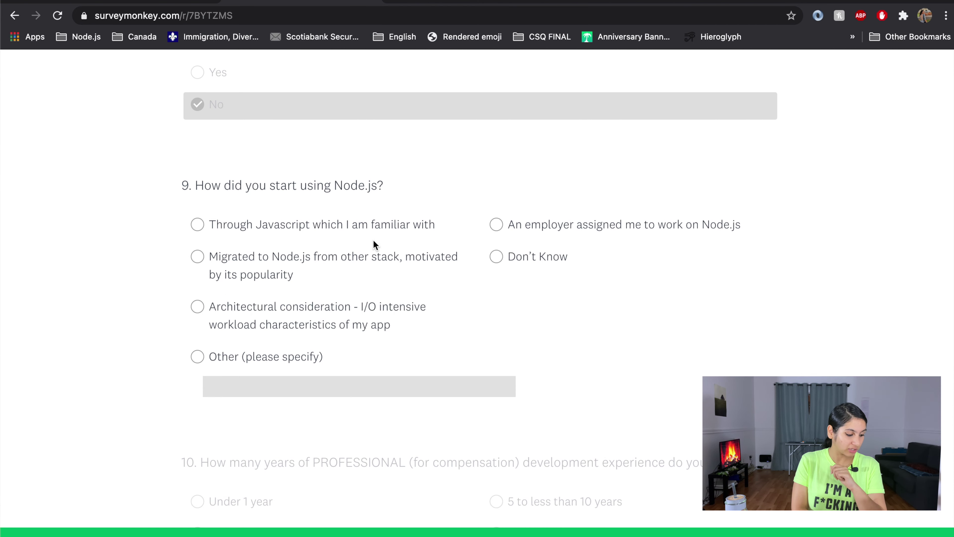
left_click(336, 231)
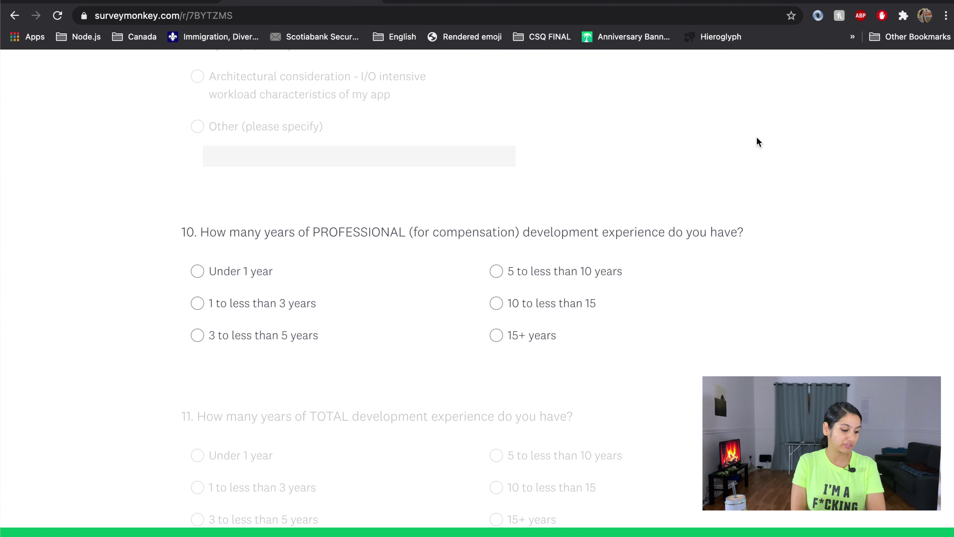
Answer the experience questions with 1 to less than 3 years professional, 3 to less than 5 total, and 3 to less than 4 using Node.js
left_click(319, 306)
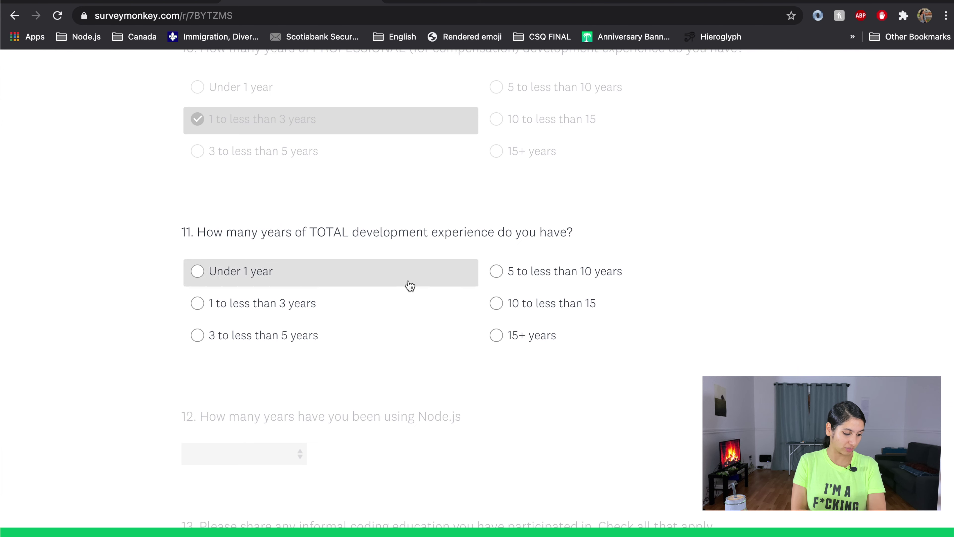
left_click(310, 346)
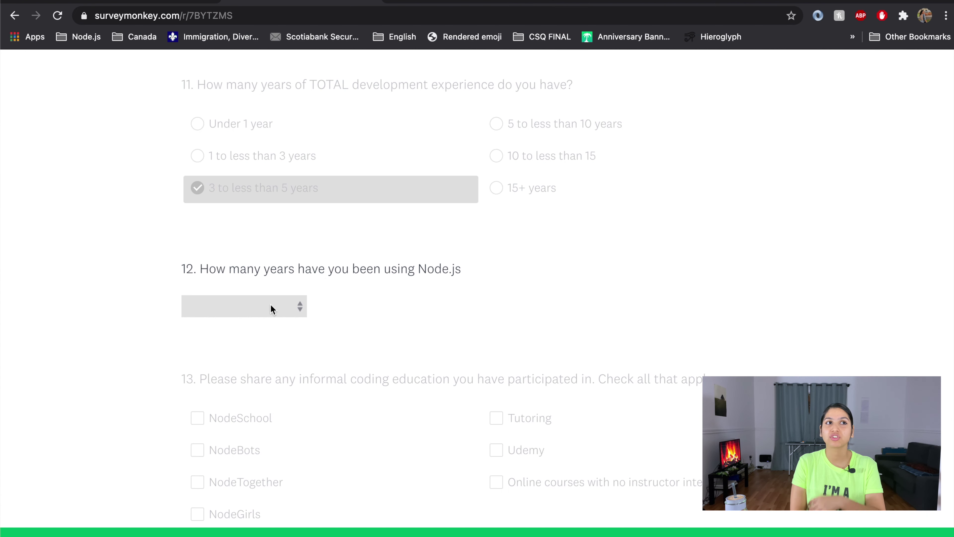
left_click(279, 310)
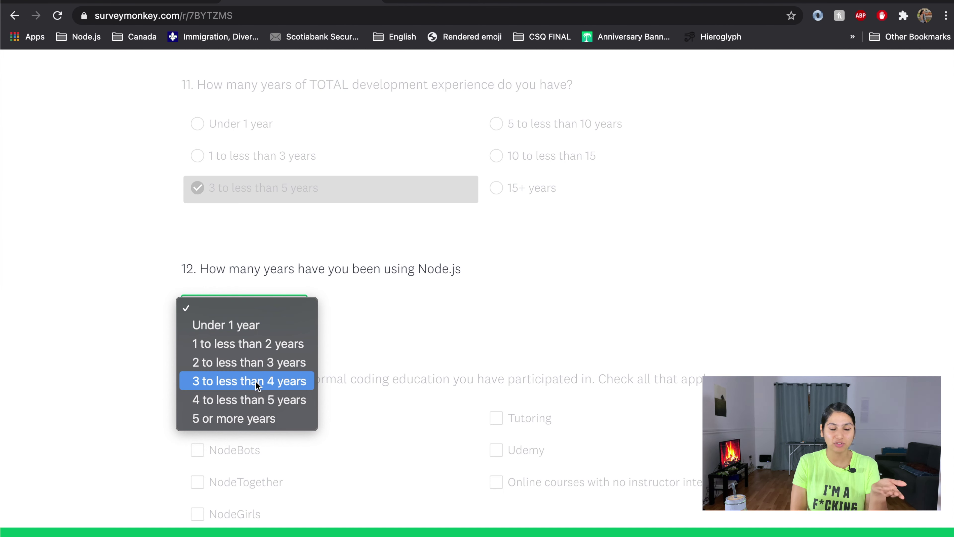
left_click(270, 386)
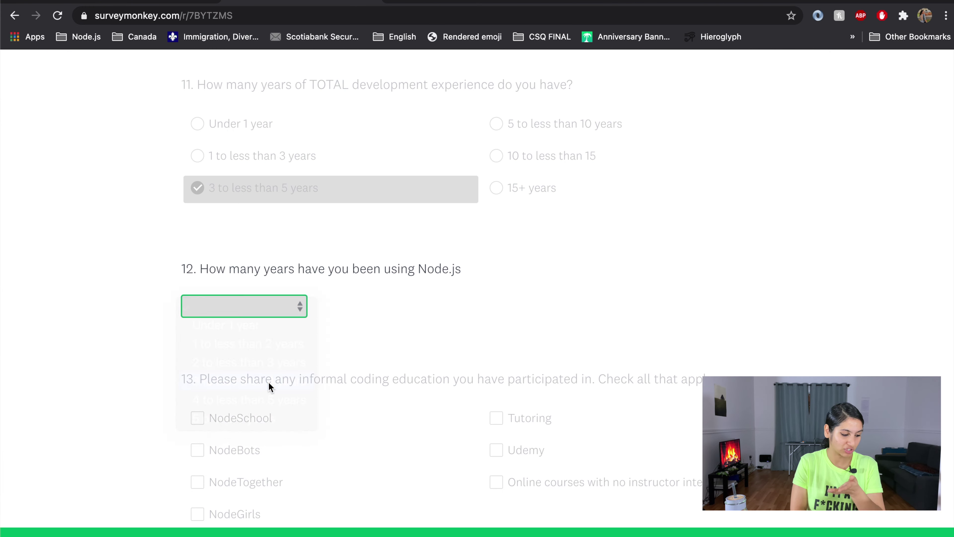
Select Udemy, Tutoring, Node.js meetup workshop and Online courses with no instructor interaction as informal coding education in question 13, and confirm
scroll(635, 250, "down", 6)
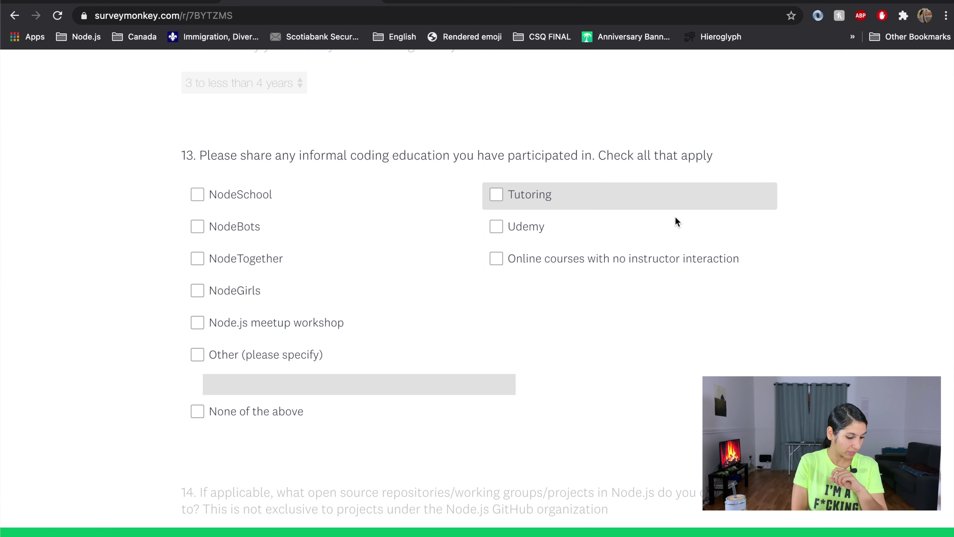
left_click(492, 234)
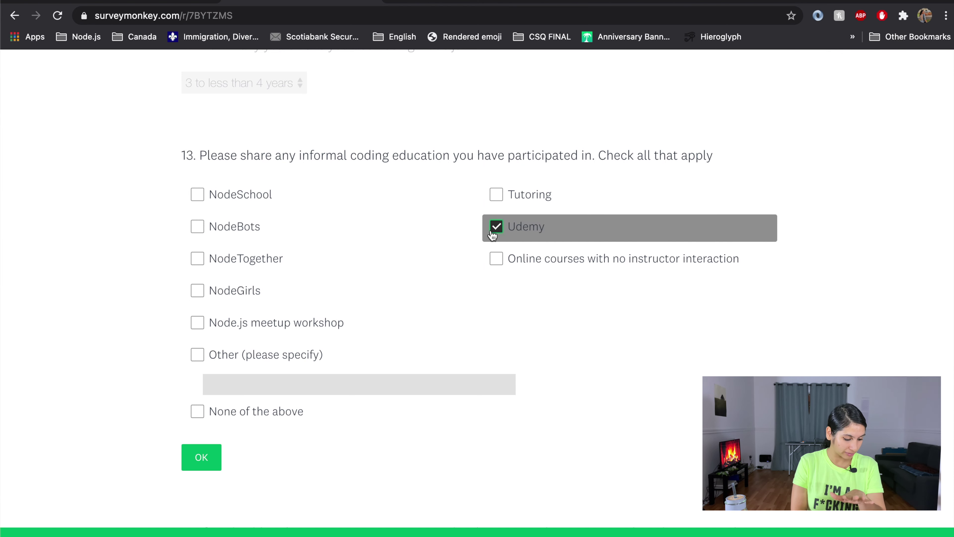
left_click(496, 199)
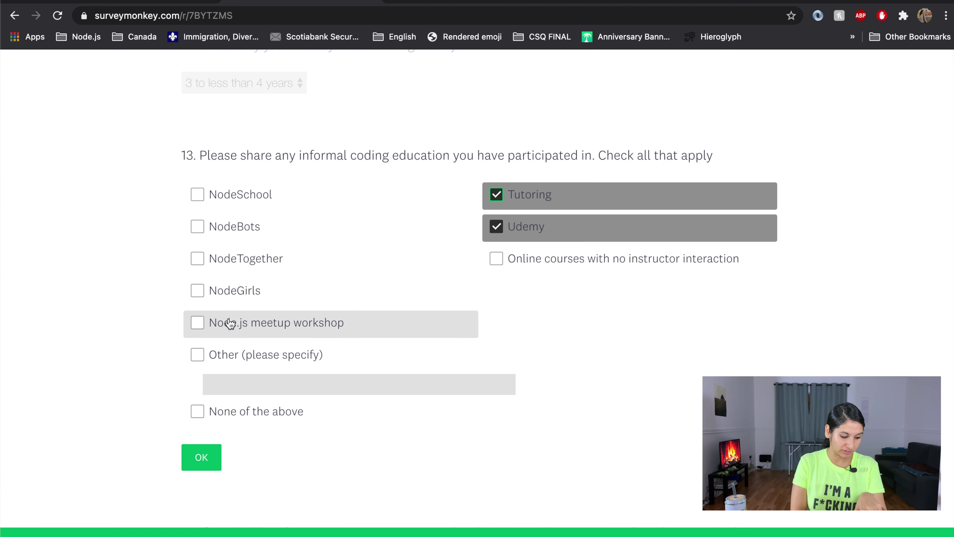
left_click(208, 327)
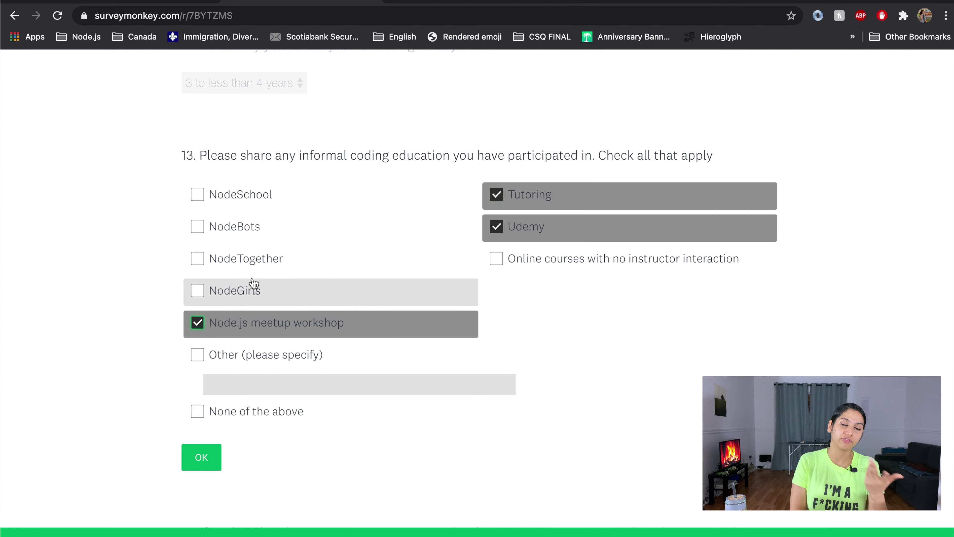
scroll(315, 211, "down", 3)
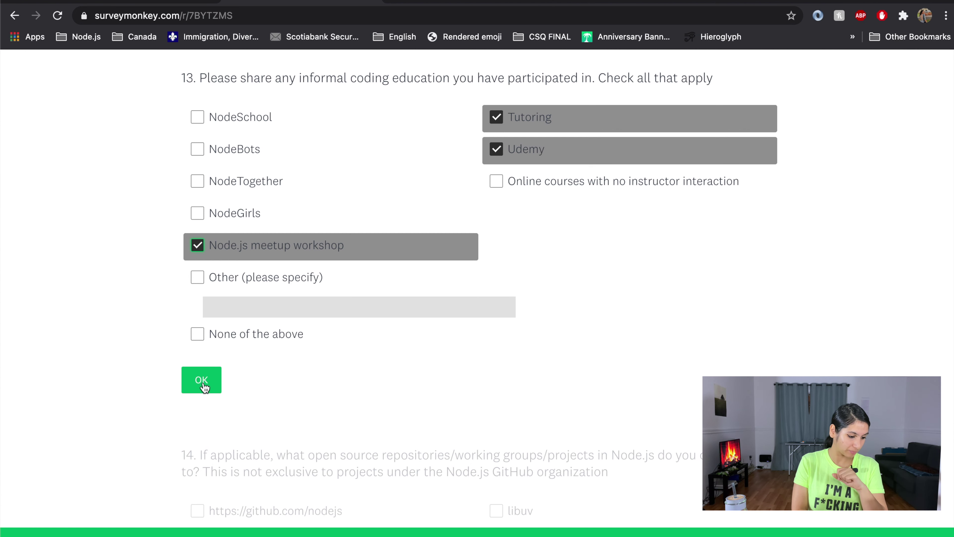
left_click(497, 183)
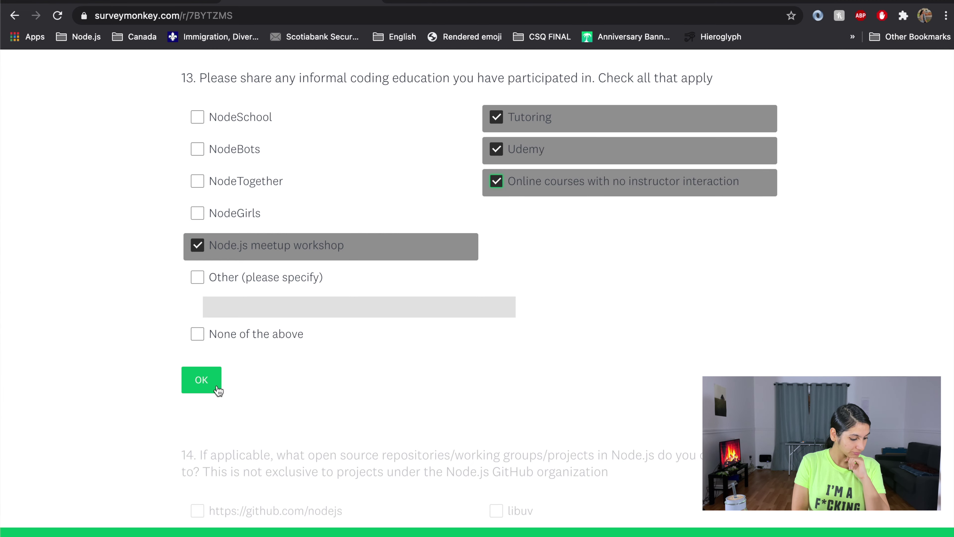
left_click(203, 380)
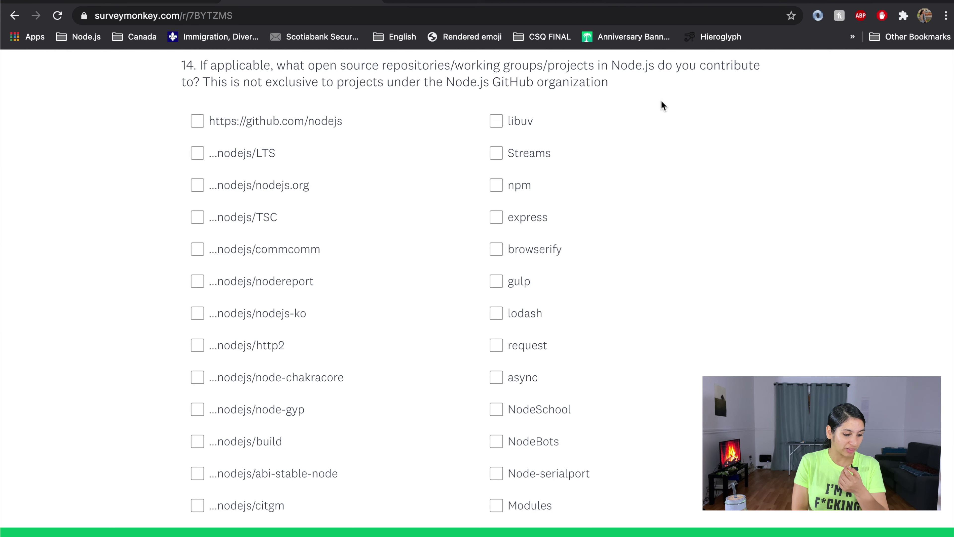
Review the list of repositories, working groups and projects offered in question 14 on open source contributions
scroll(662, 106, "down", 1)
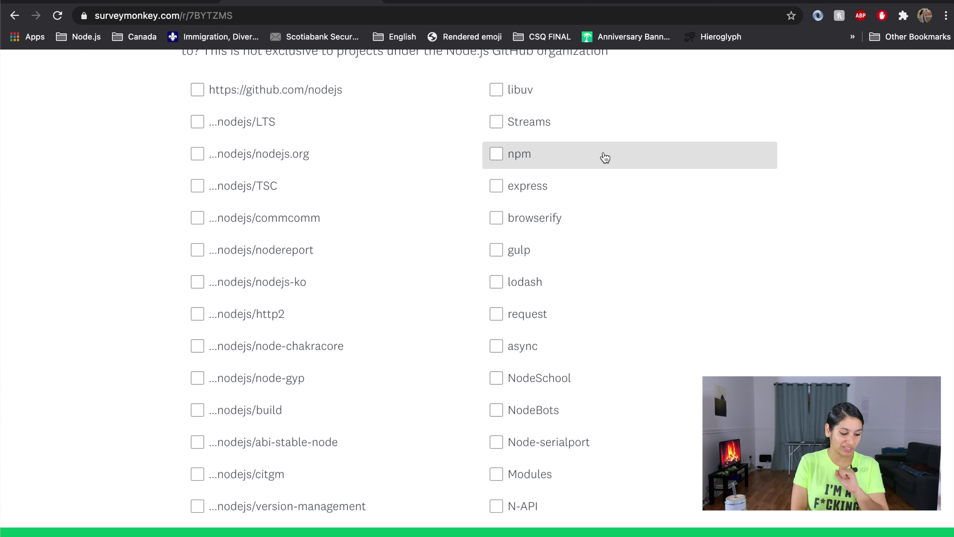
scroll(605, 157, "down", 6)
scroll(605, 157, "down", 8)
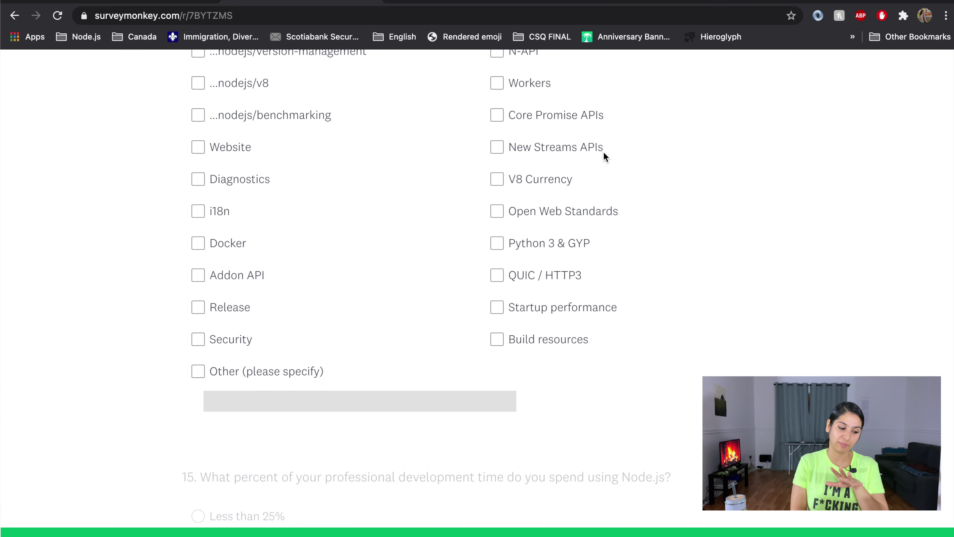
scroll(603, 154, "down", 1)
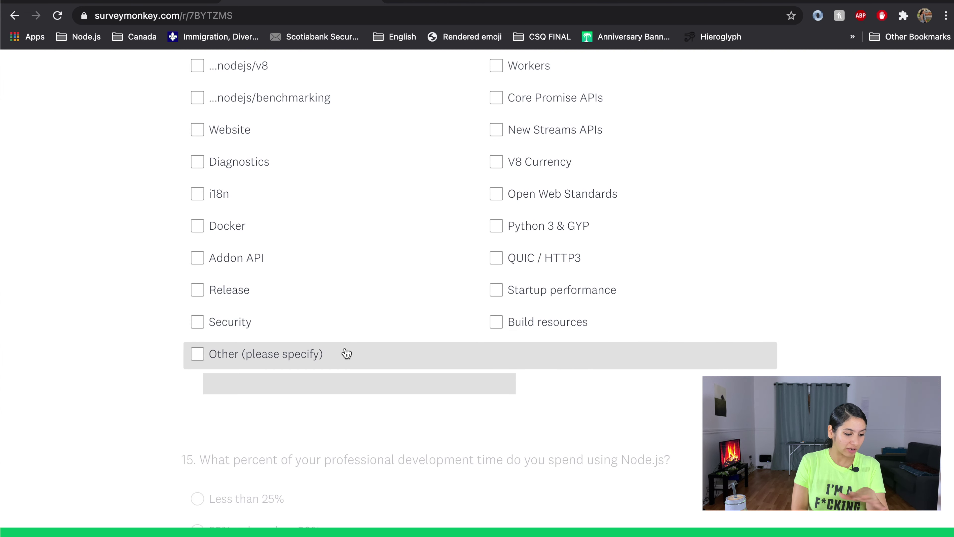
scroll(296, 370, "down", 1)
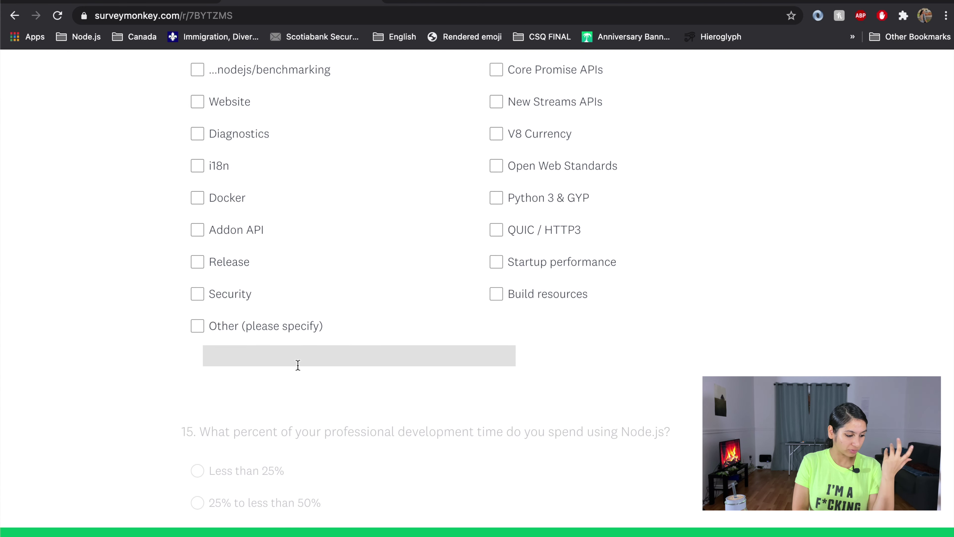
scroll(298, 364, "up", 6)
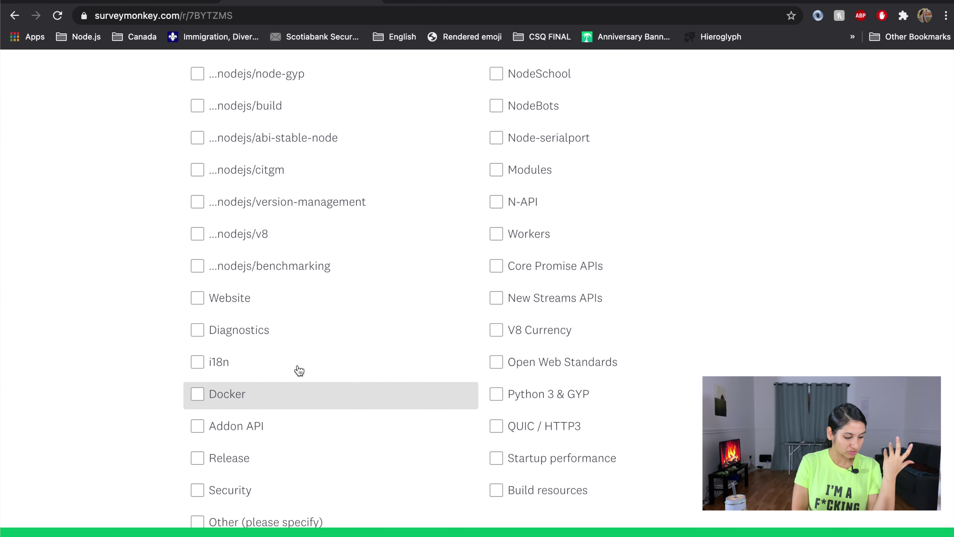
scroll(299, 370, "up", 11)
scroll(299, 370, "down", 4)
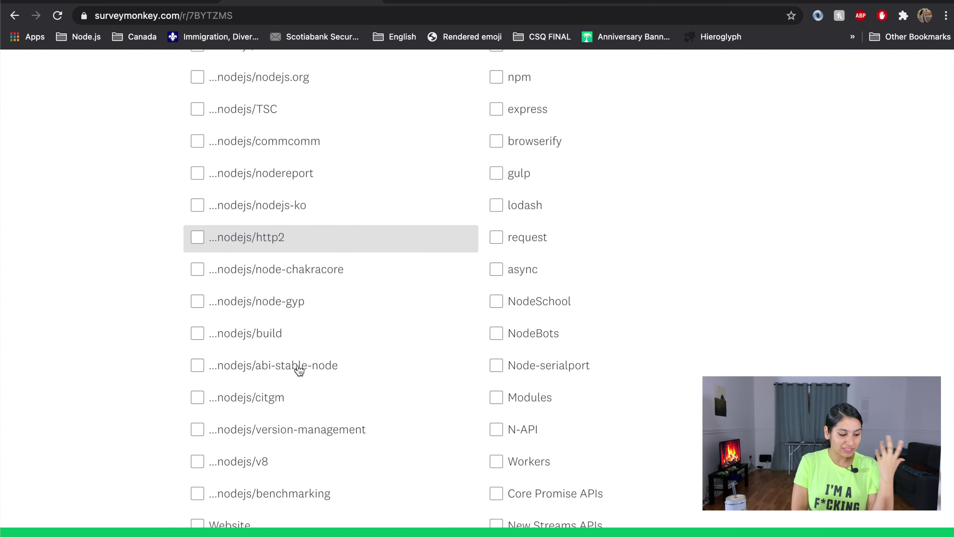
scroll(299, 370, "down", 19)
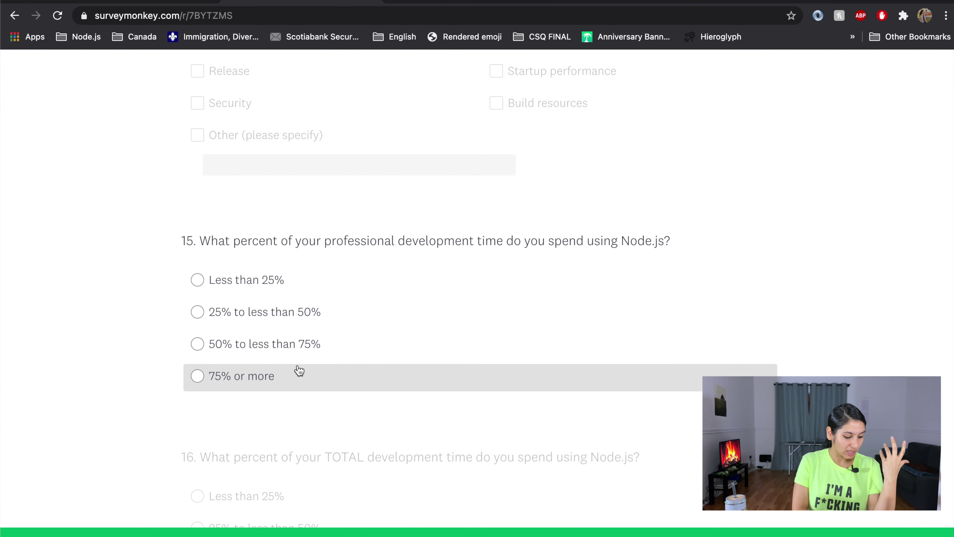
Answer 25% to less than 50% for both professional and total development time spent using Node.js in questions 15 and 16
scroll(299, 370, "down", 2)
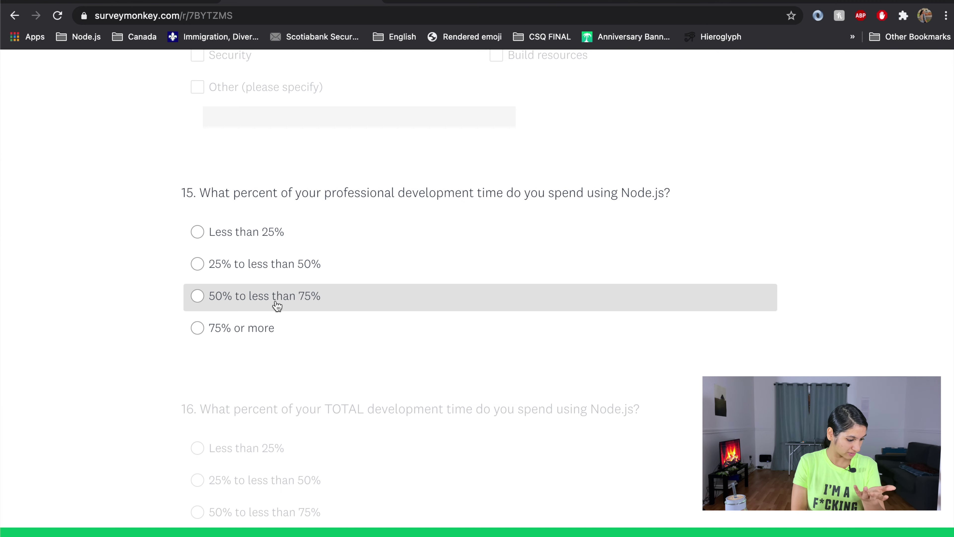
left_click(304, 274)
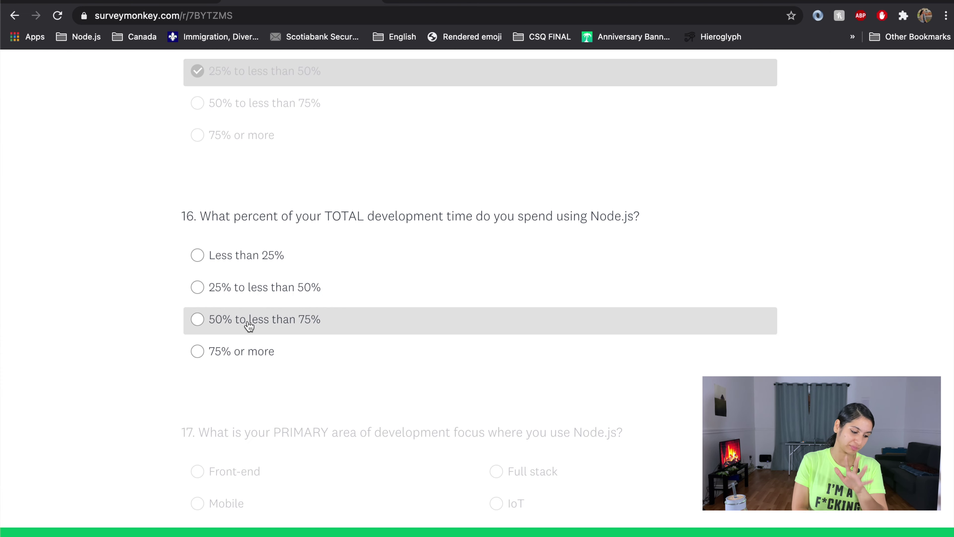
left_click(335, 292)
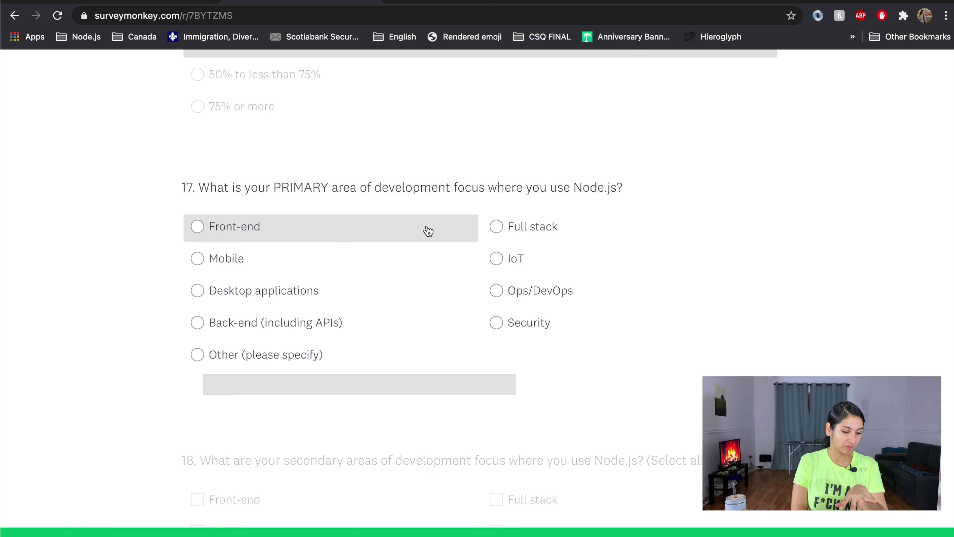
Choose Full stack as the primary development focus in question 17, and change that answer to Back-end (including APIs)
left_click(500, 228)
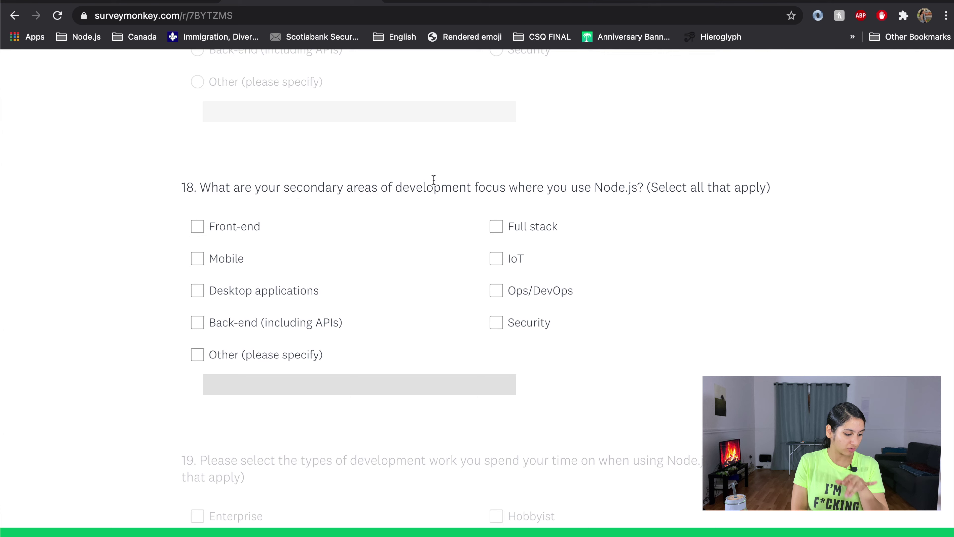
scroll(466, 174, "up", 3)
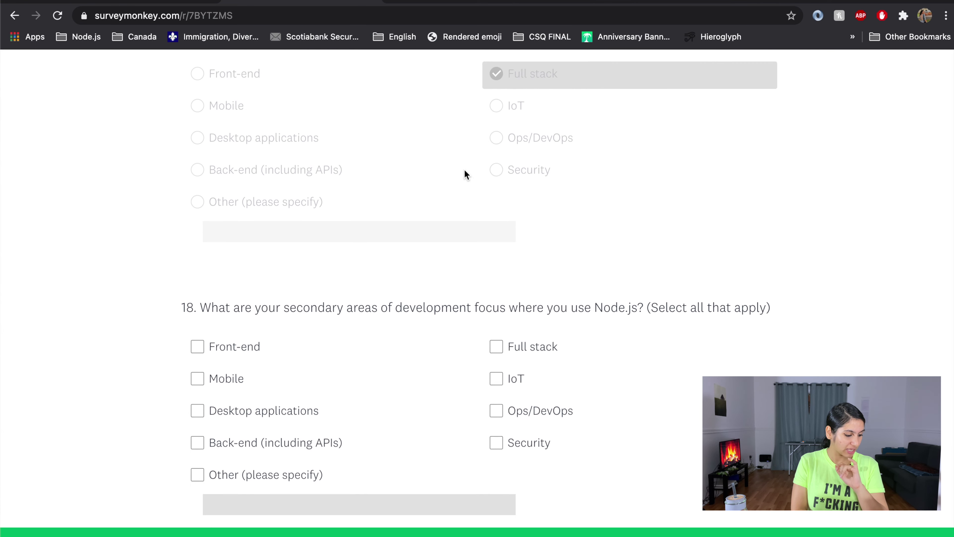
scroll(465, 175, "up", 2)
scroll(466, 175, "up", 1)
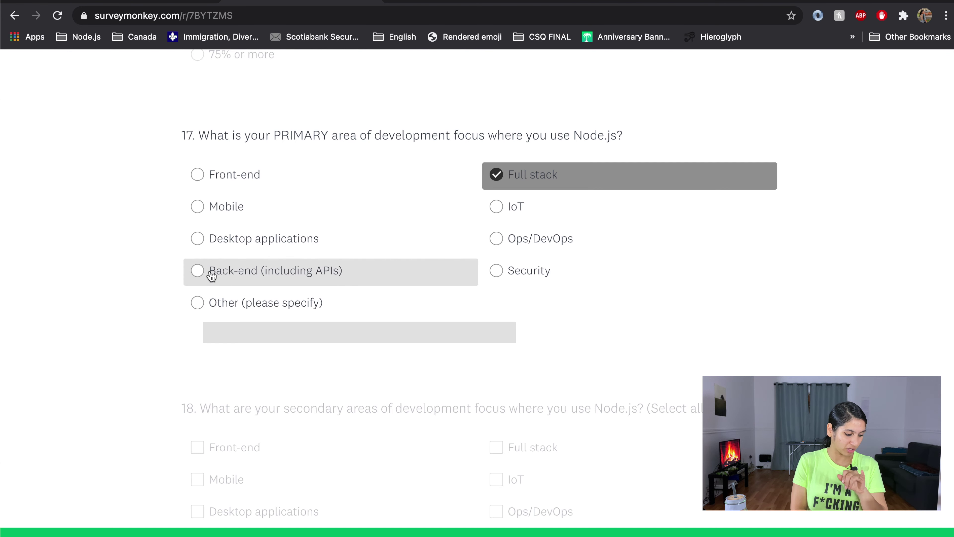
left_click(195, 272)
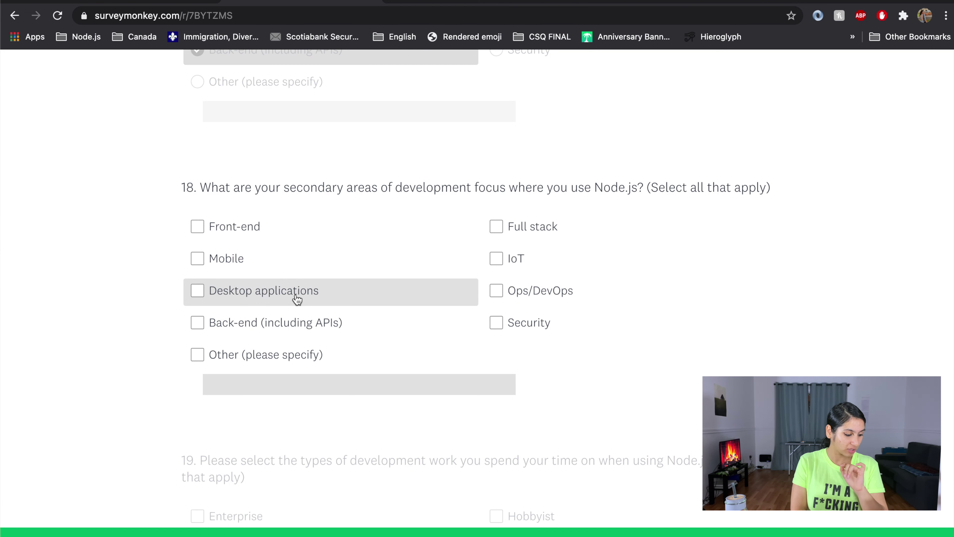
Select Back-end (including APIs) and Front-end as secondary development focus areas in question 18, and confirm
left_click(197, 323)
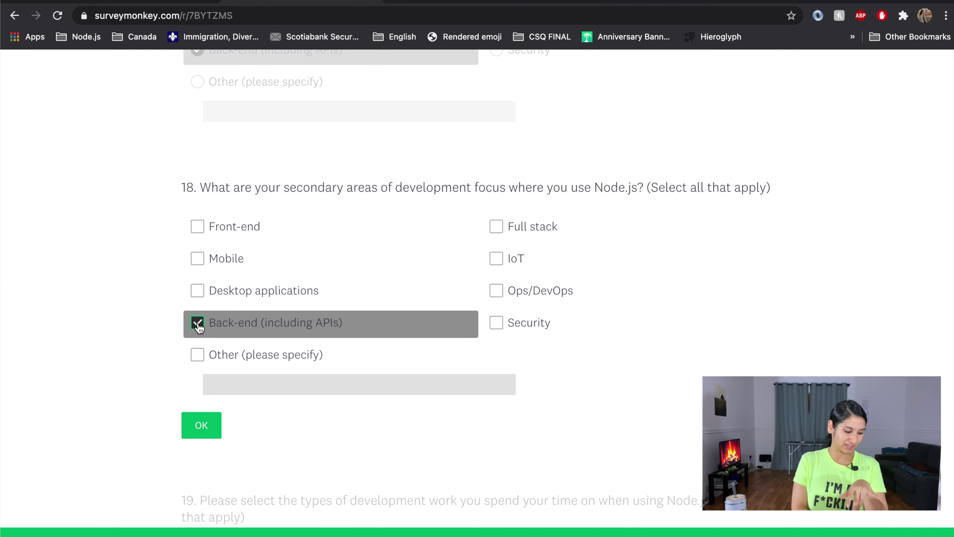
left_click(198, 227)
scroll(664, 274, "down", 5)
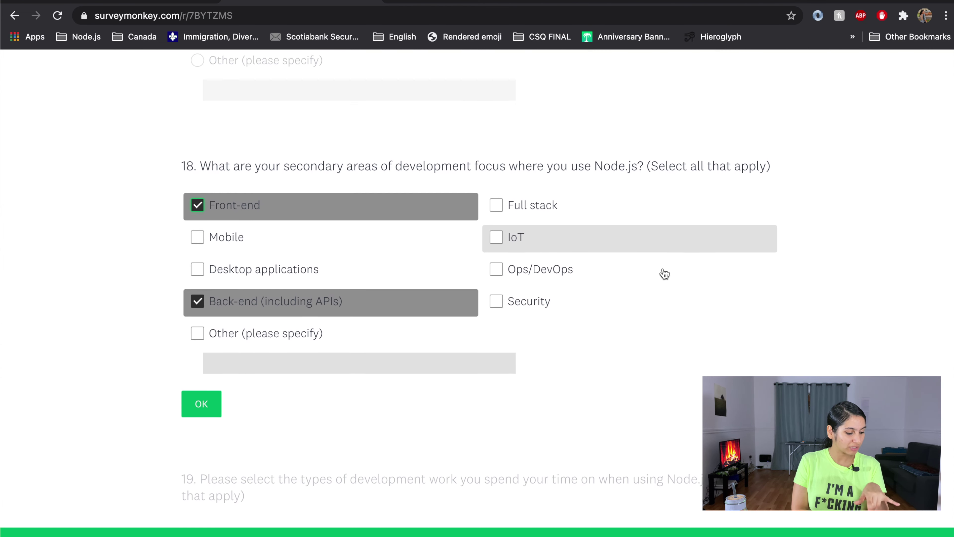
left_click(199, 252)
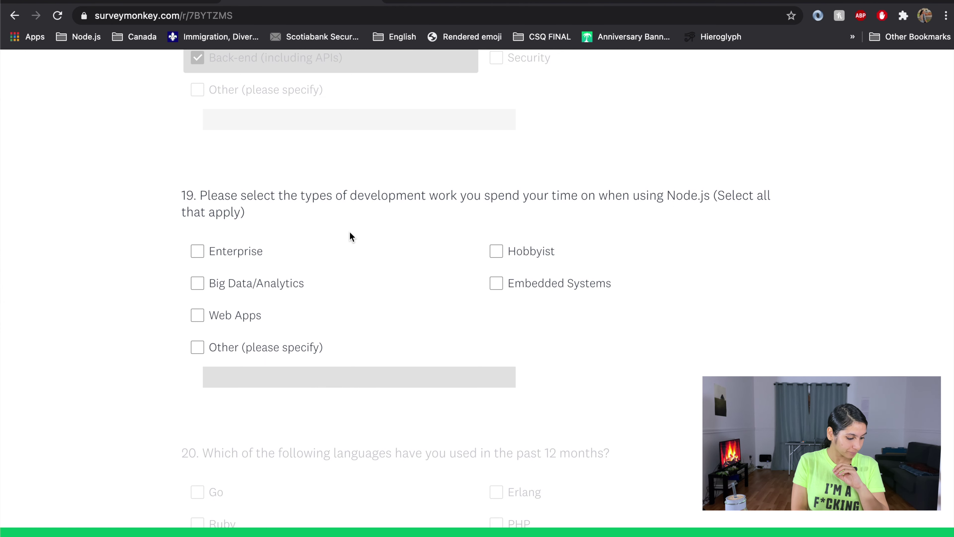
Select Web Apps and Hobbyist as the types of Node.js development work in question 19, and confirm
left_click(264, 324)
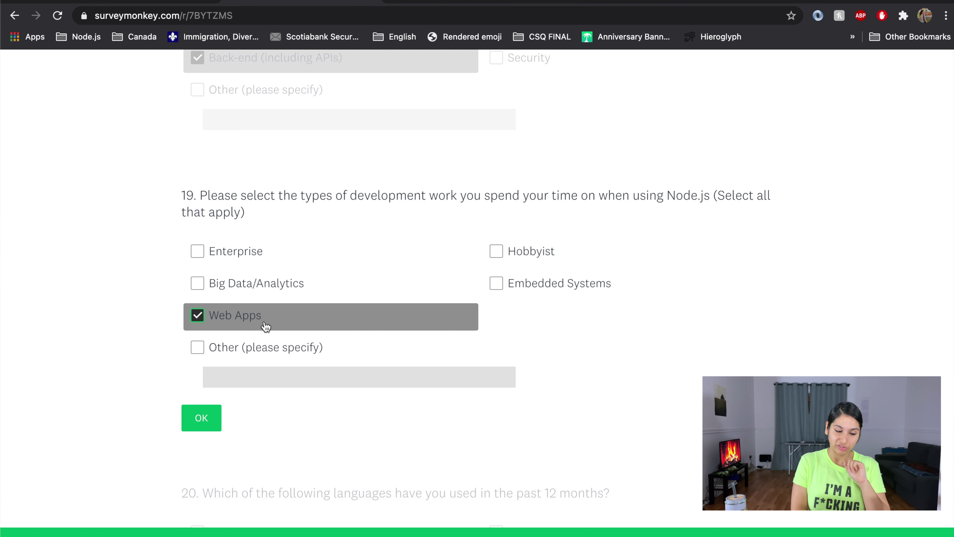
scroll(265, 326, "down", 1)
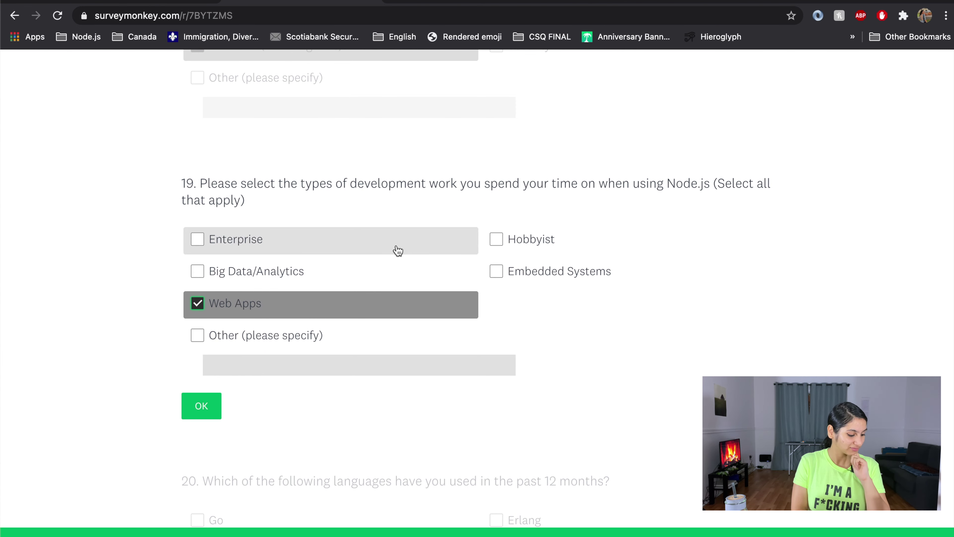
scroll(398, 250, "down", 3)
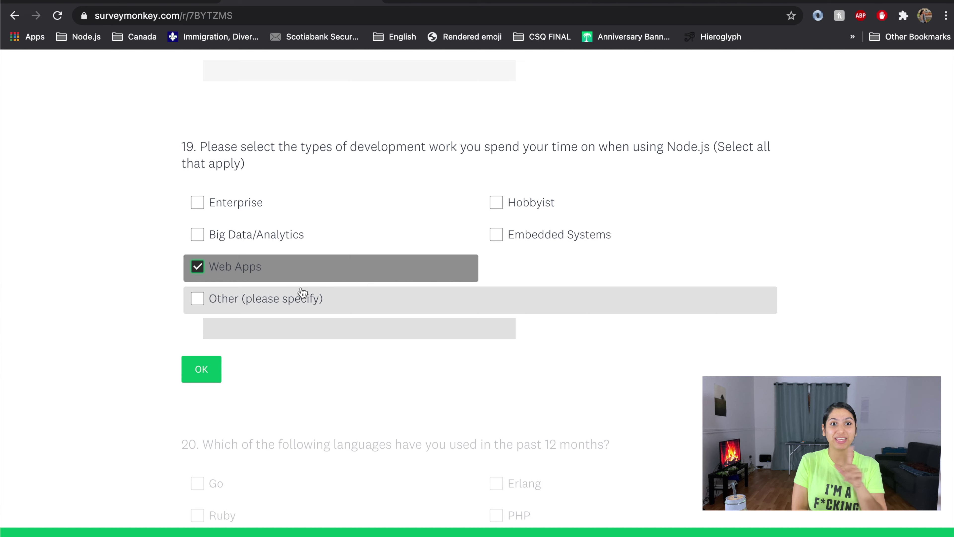
left_click(499, 204)
left_click(205, 372)
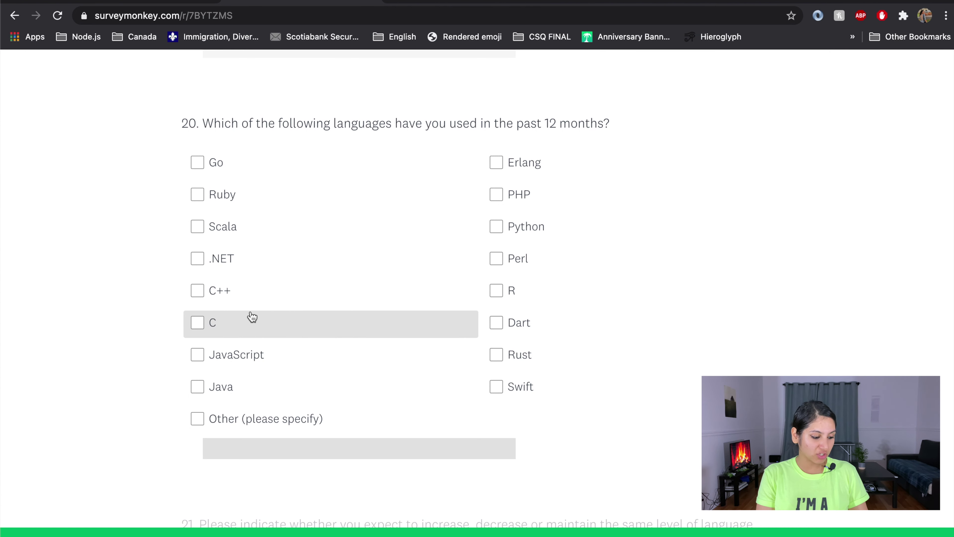
Select JavaScript and Java as the languages used in the past 12 months in question 20, and confirm
left_click(209, 354)
left_click(202, 388)
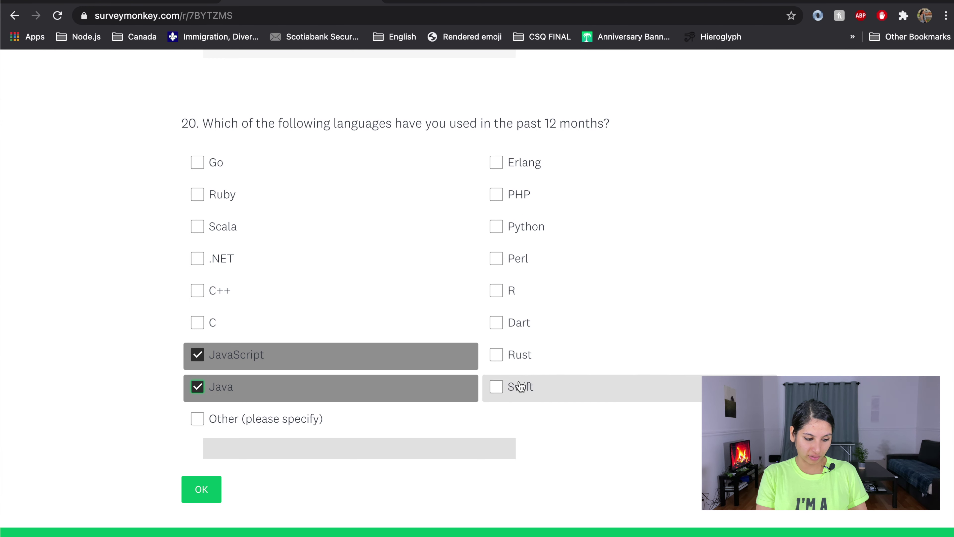
scroll(522, 387, "down", 3)
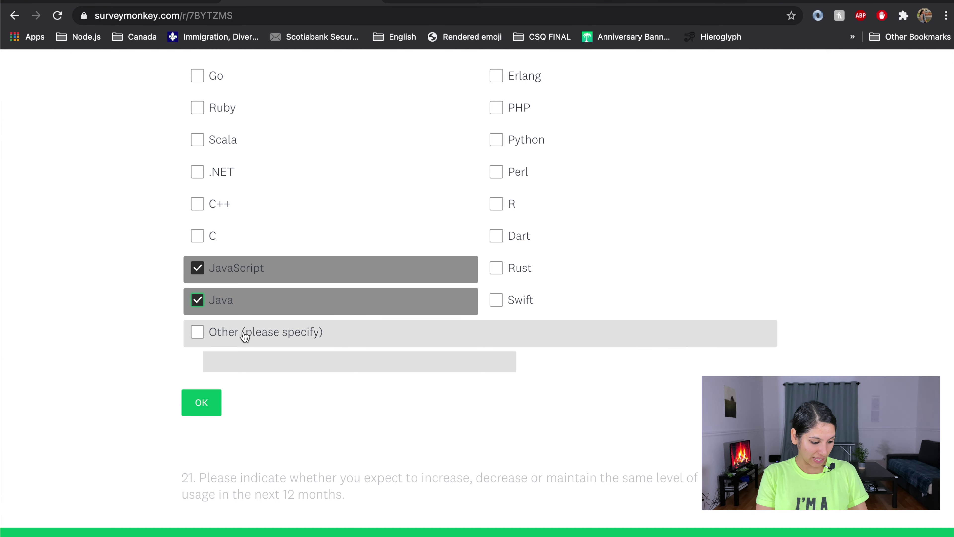
left_click(202, 402)
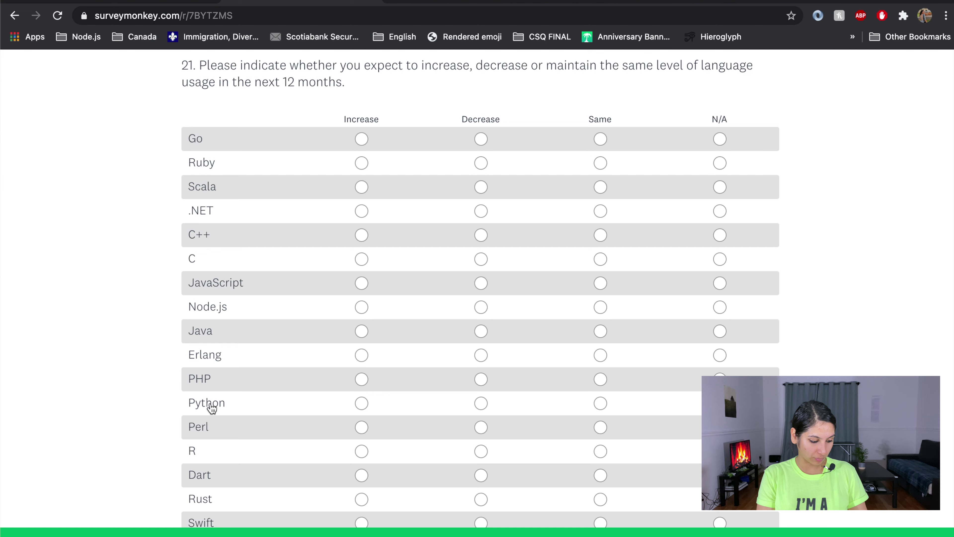
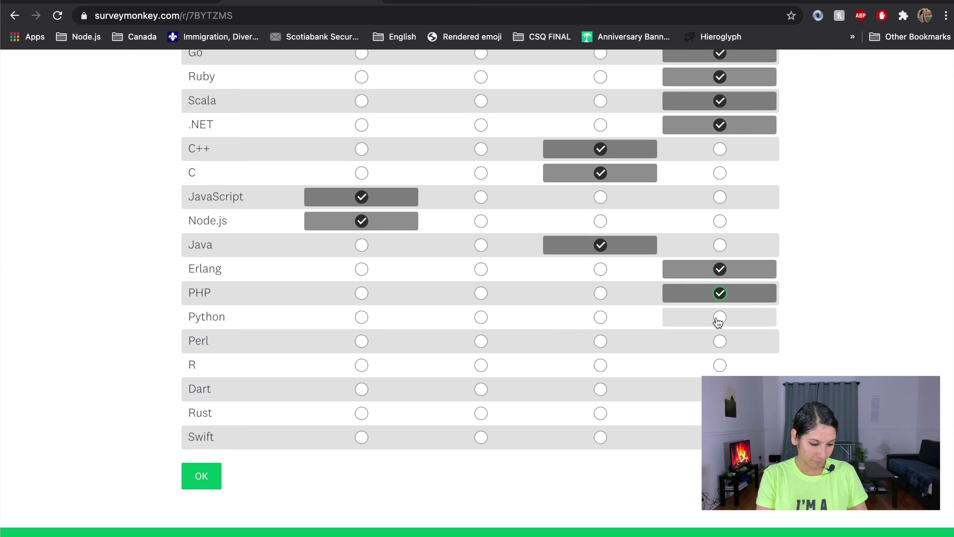
Mark Python, Perl, R, Dart, Rust and Swift as N/A in question 21, change Python to Increase, and confirm the expected language usage
left_click(724, 322)
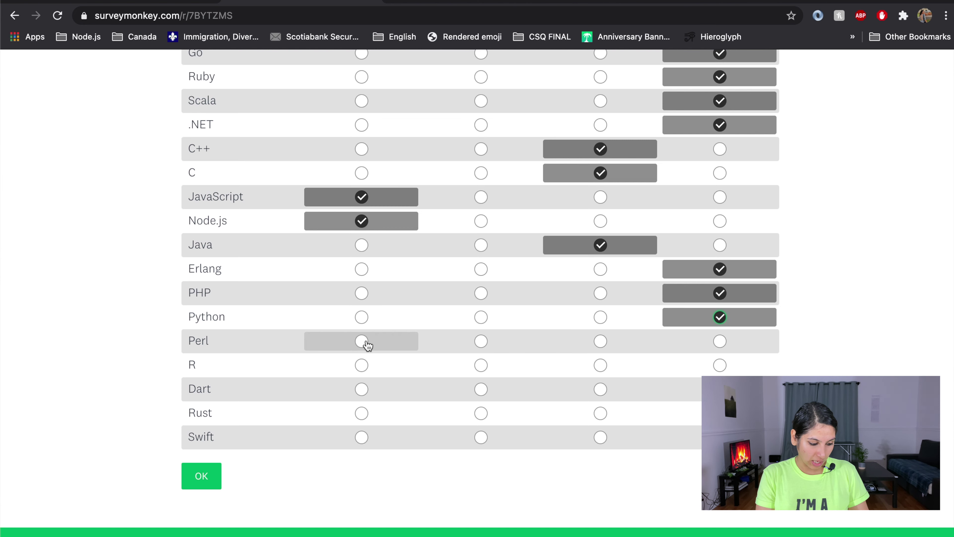
left_click(719, 344)
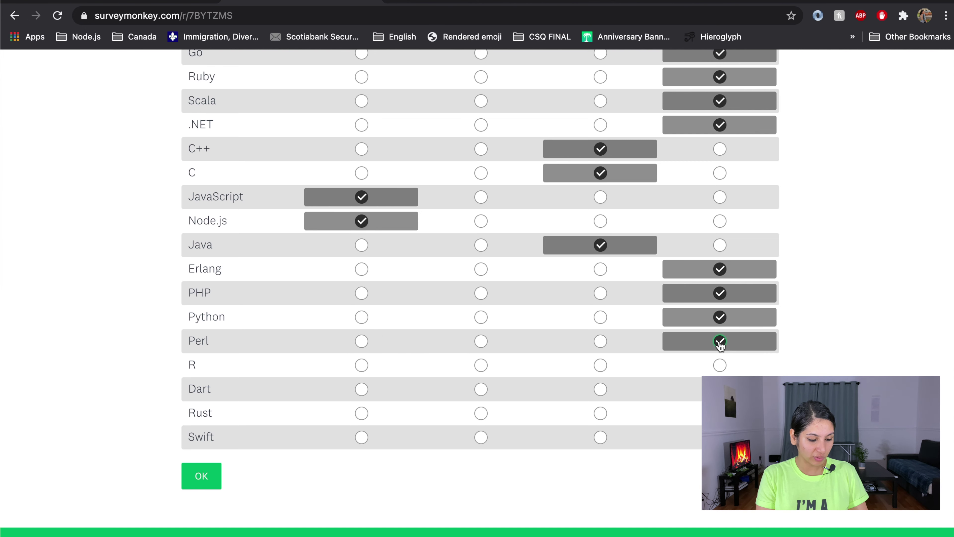
left_click(720, 365)
left_click(720, 389)
left_click(719, 413)
left_click(720, 437)
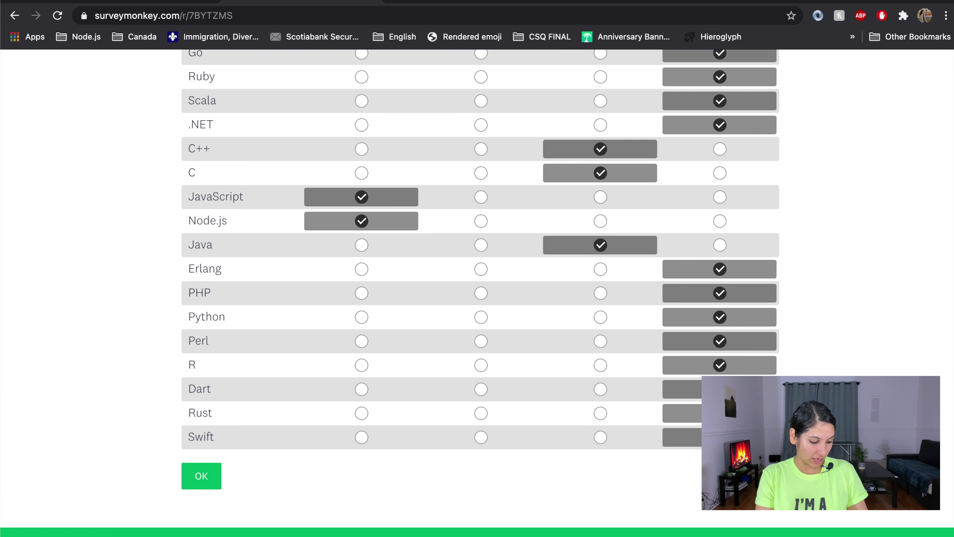
left_click(362, 324)
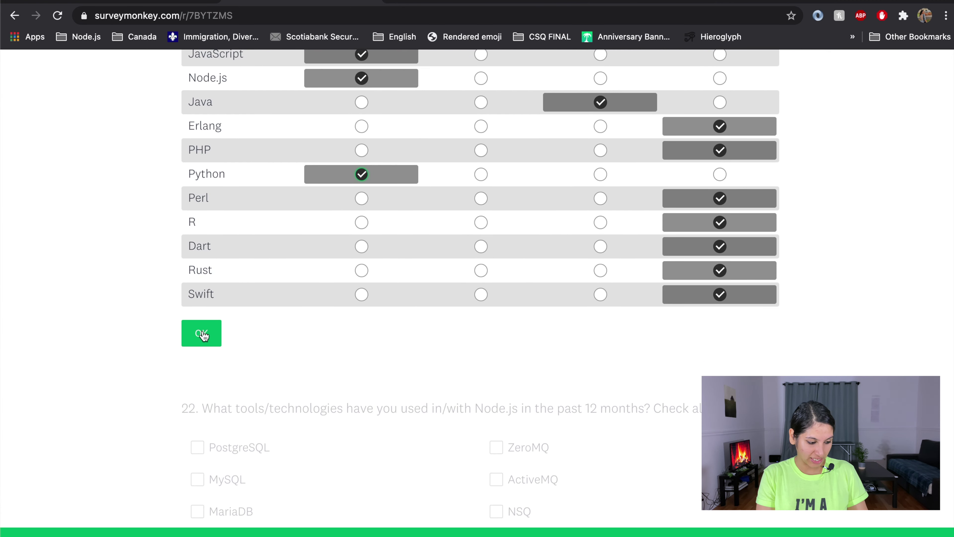
left_click(203, 334)
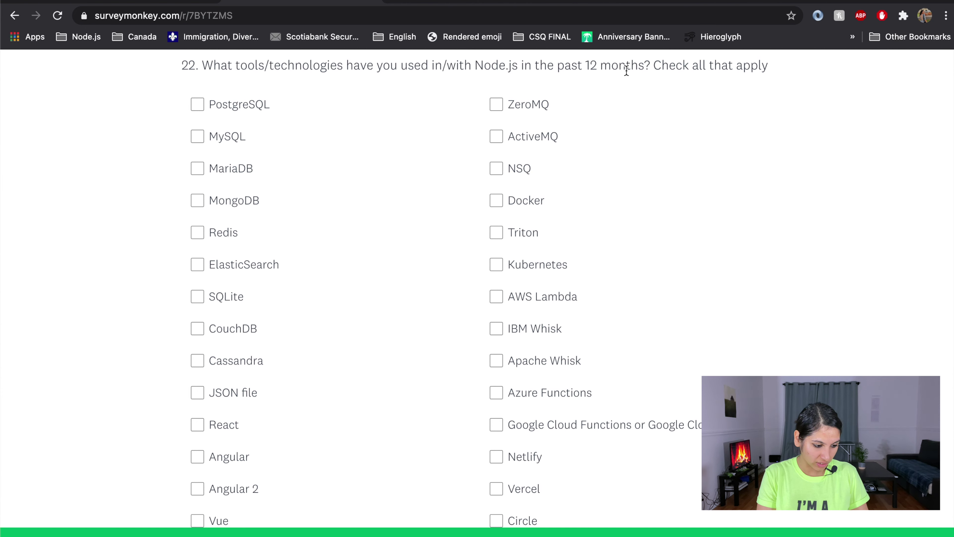
Check PostgreSQL, MySQL, MariaDB, MongoDB and Redis as technologies used with Node.js in question 22
left_click(198, 109)
left_click(199, 139)
left_click(201, 171)
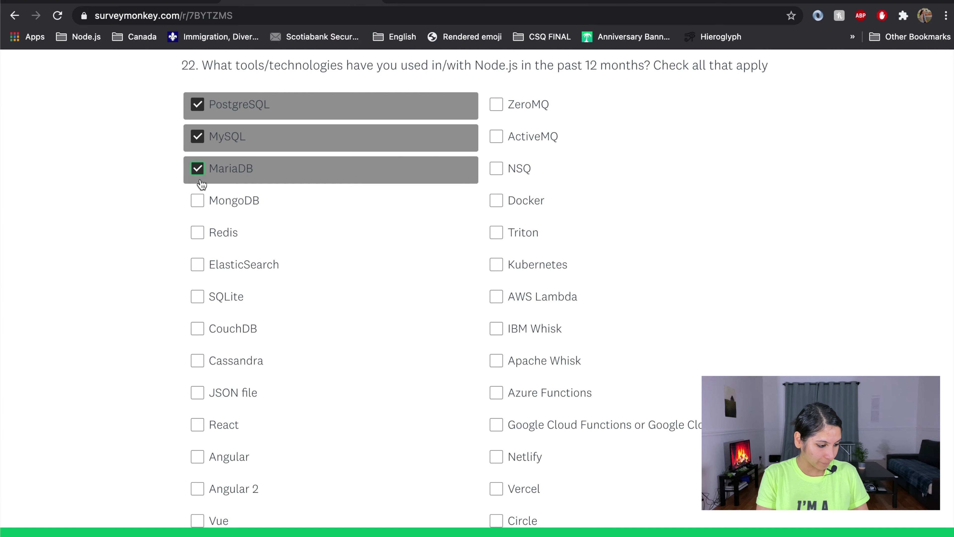
left_click(202, 204)
left_click(199, 236)
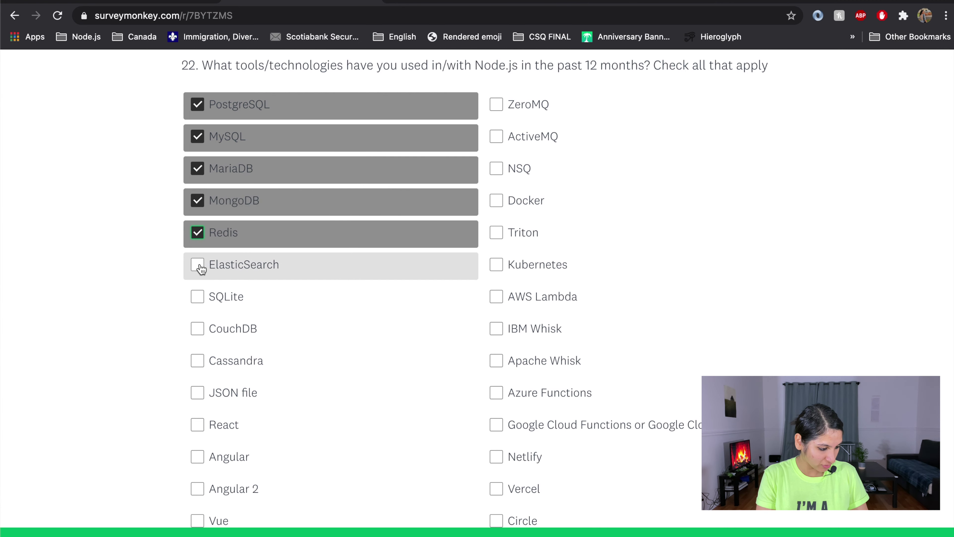
Add JSON file, React, Angular, jQuery and Express to the technologies checked in question 22
scroll(199, 267, "down", 1)
scroll(198, 287, "down", 2)
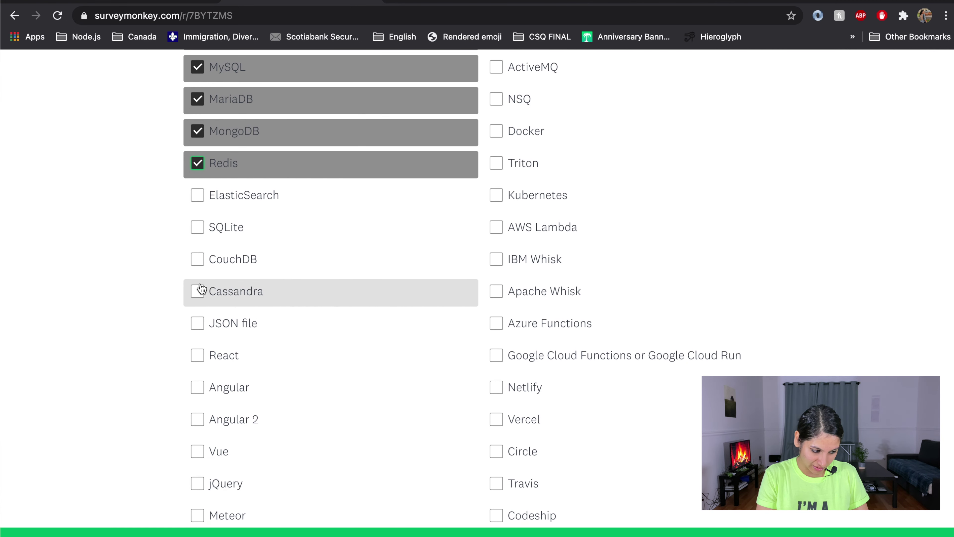
scroll(305, 275, "down", 1)
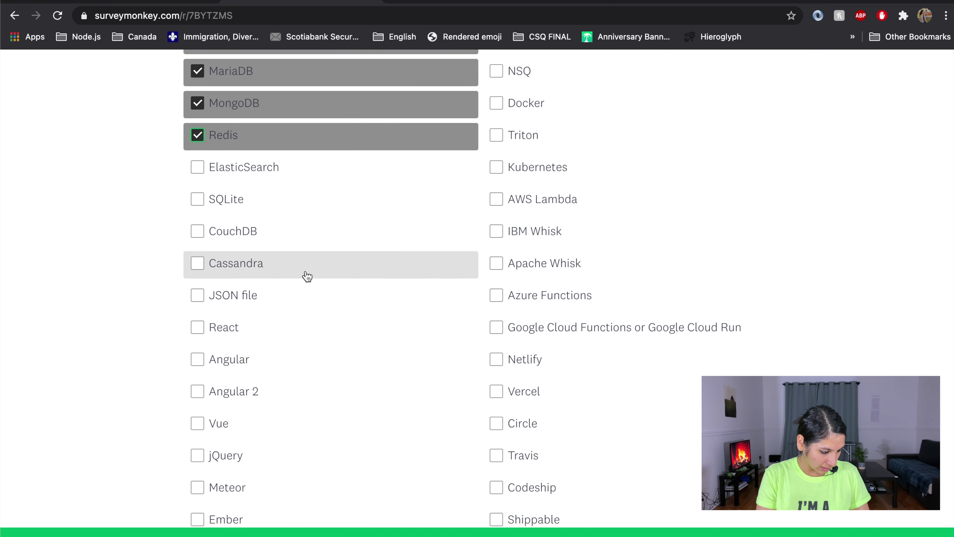
scroll(307, 276, "down", 1)
left_click(196, 271)
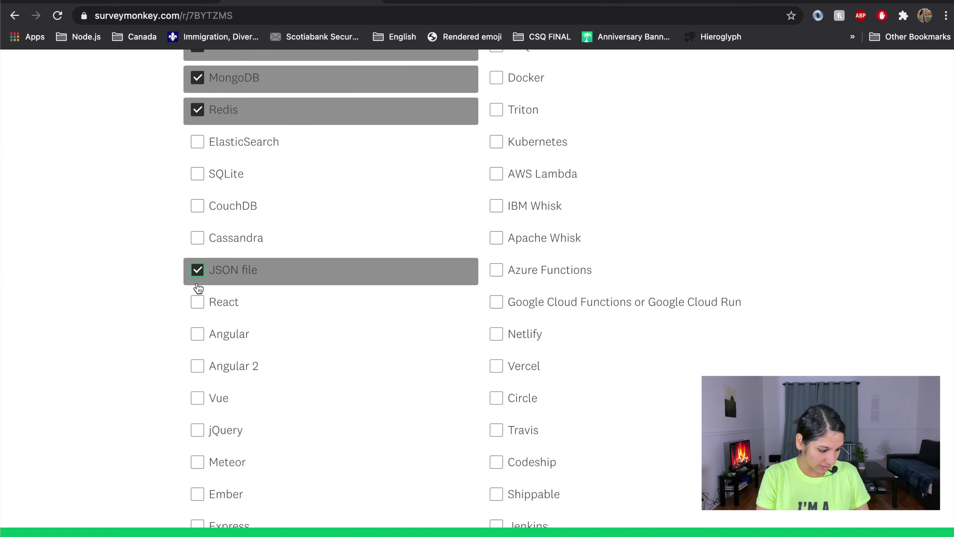
left_click(198, 308)
scroll(198, 308, "down", 3)
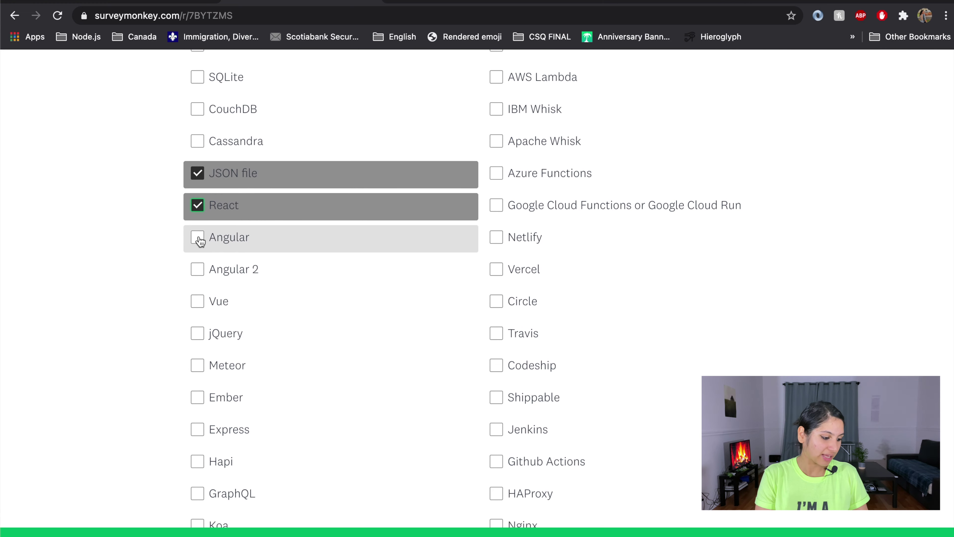
left_click(198, 240)
scroll(198, 240, "down", 1)
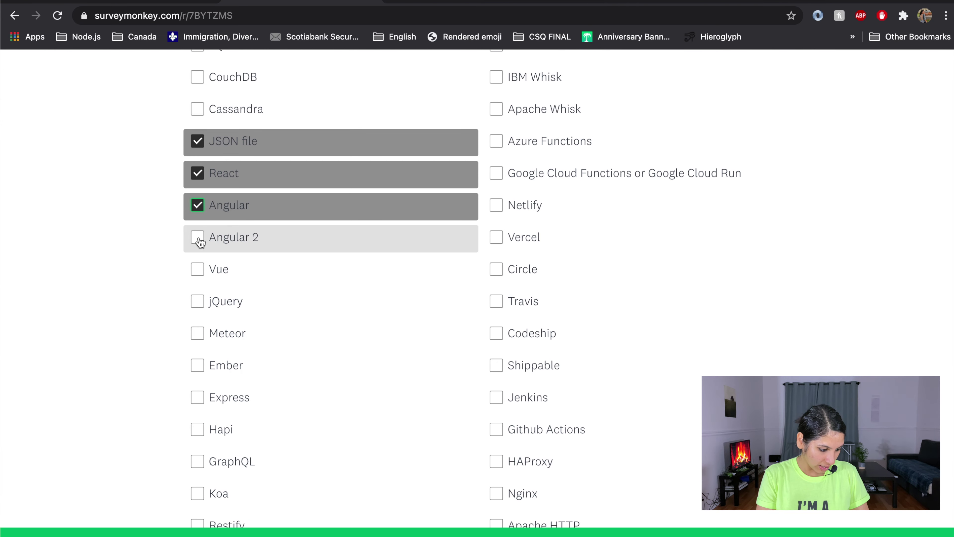
scroll(202, 301, "down", 5)
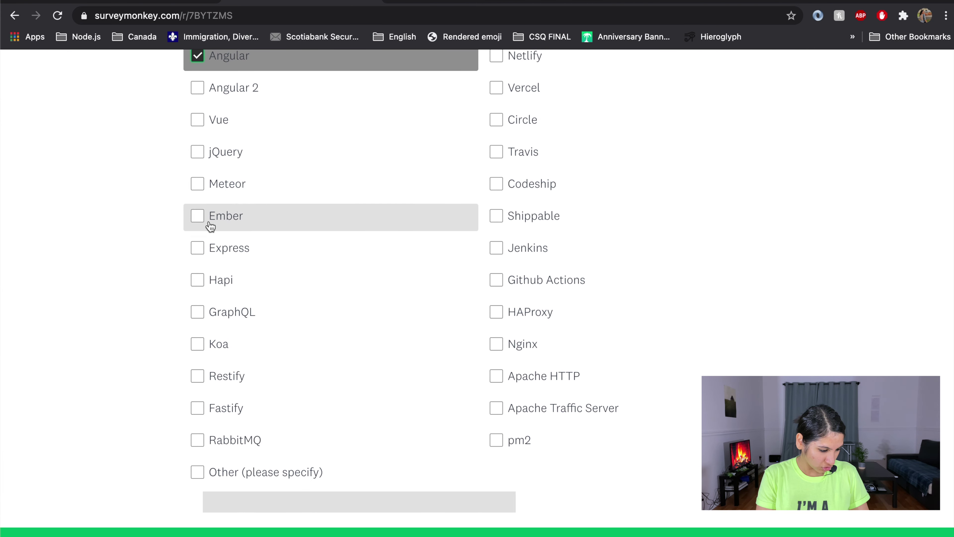
left_click(202, 155)
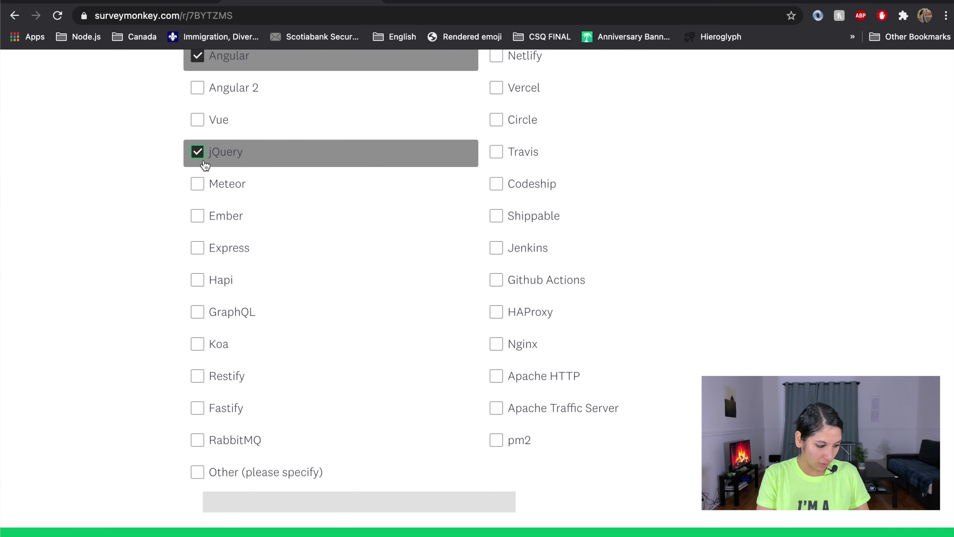
left_click(203, 248)
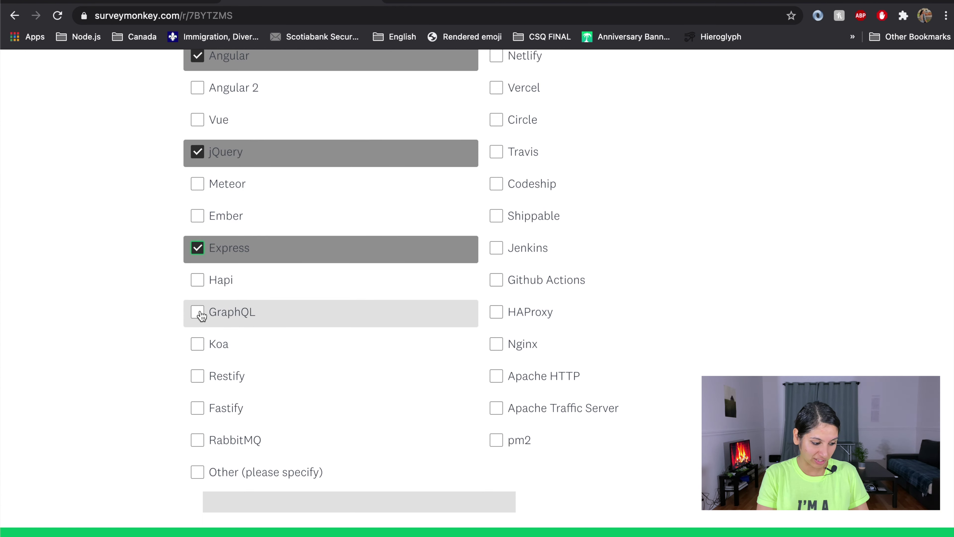
Recheck the choices made in question 22 and add RabbitMQ to the technologies used
scroll(202, 319, "up", 10)
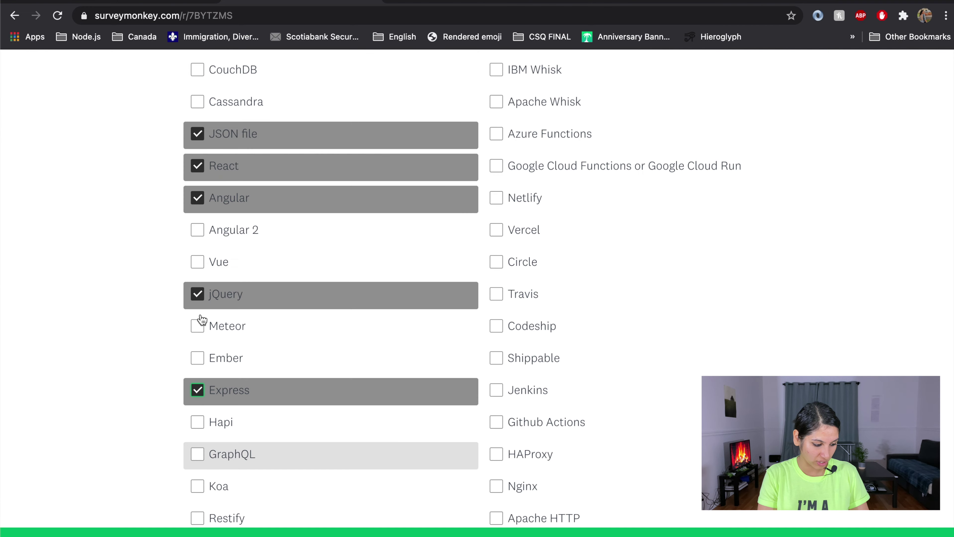
scroll(202, 319, "up", 2)
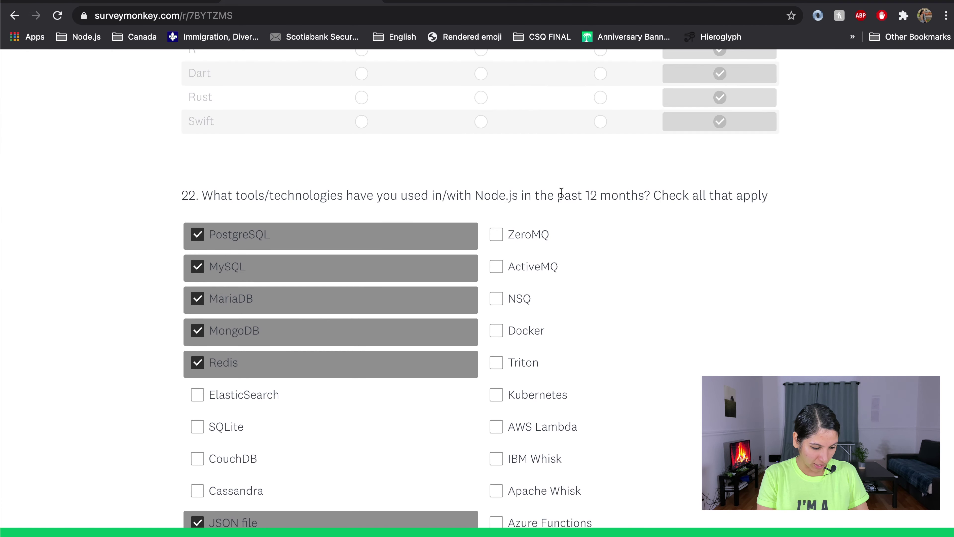
scroll(355, 400, "down", 10)
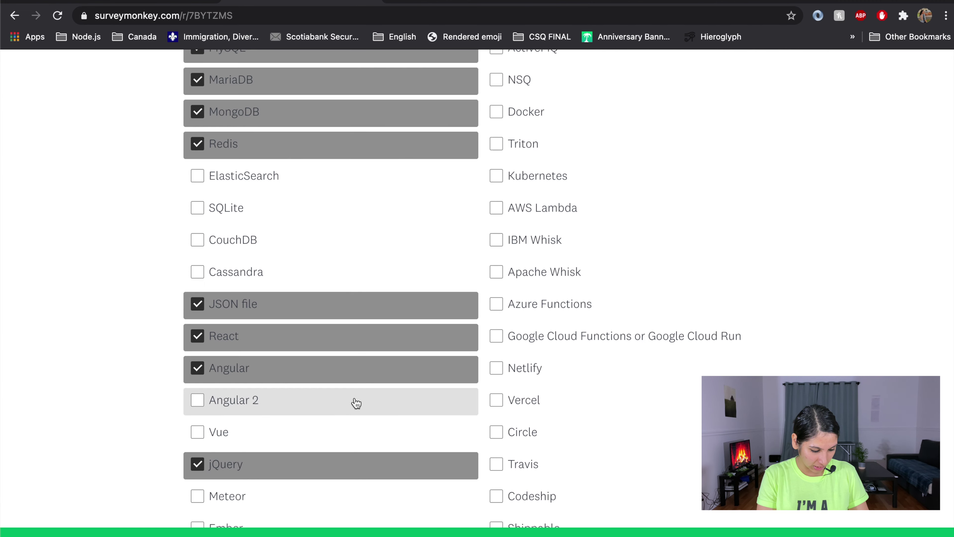
scroll(356, 400, "down", 2)
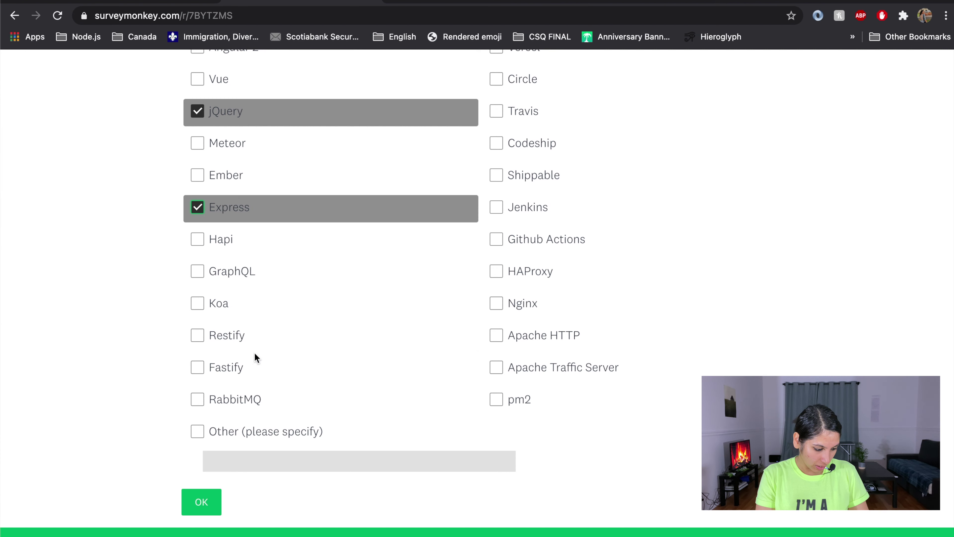
left_click(256, 403)
Review the remaining tools in question 22, check Github Actions, HAProxy and Nginx, and confirm the answer
scroll(504, 341, "up", 10)
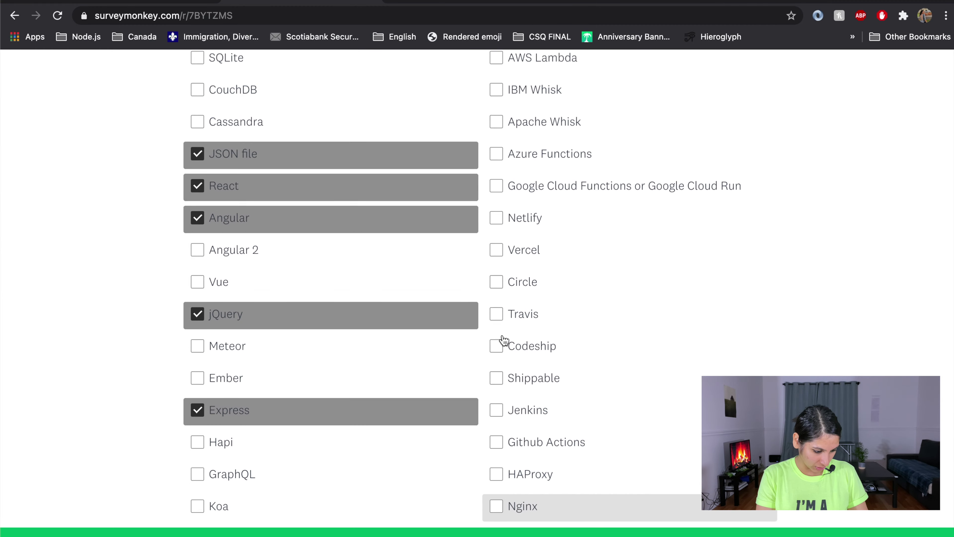
scroll(503, 340, "up", 2)
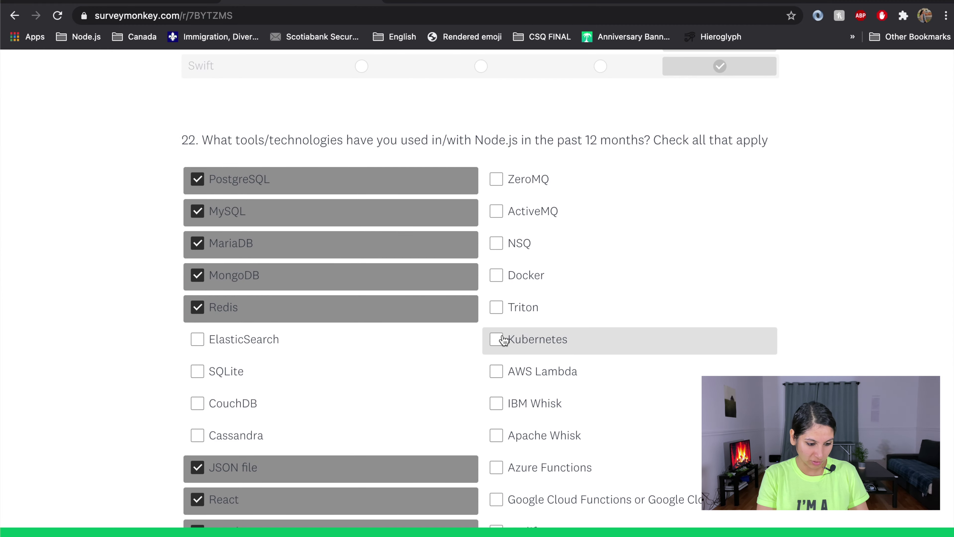
scroll(504, 340, "down", 3)
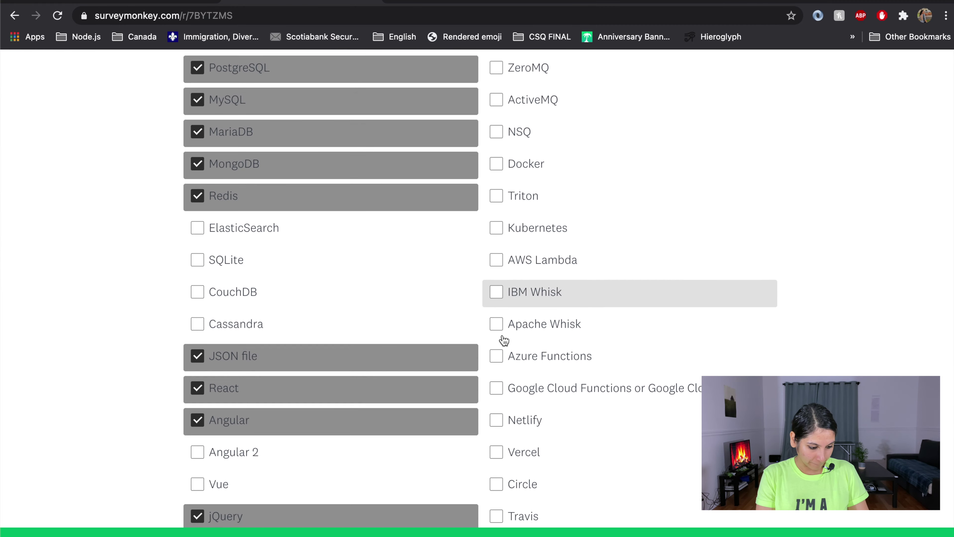
scroll(574, 208, "down", 1)
scroll(575, 209, "down", 1)
scroll(576, 209, "down", 3)
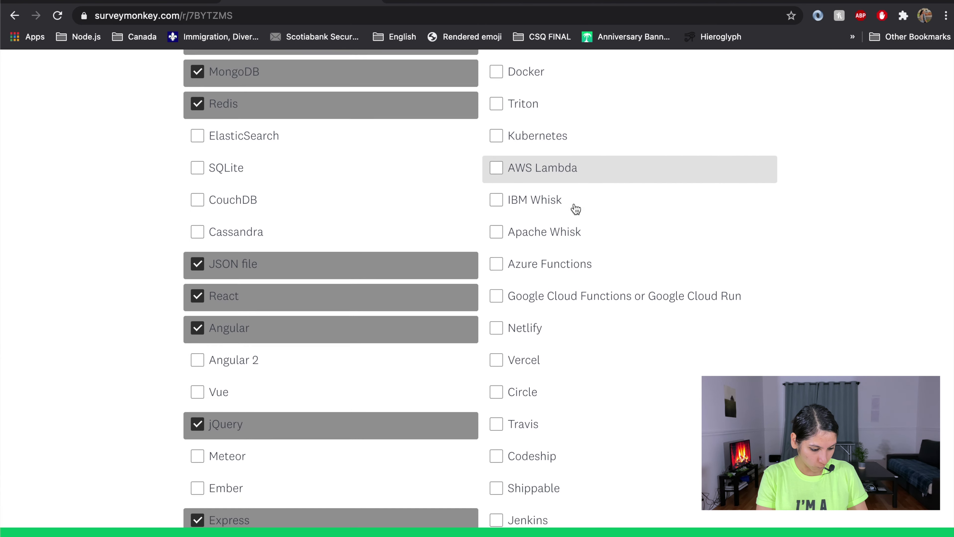
scroll(574, 206, "down", 1)
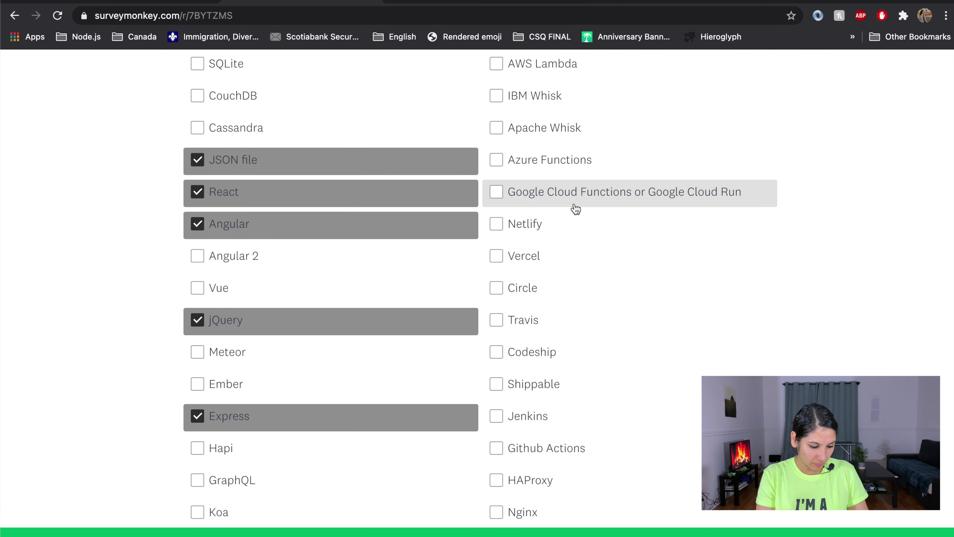
scroll(575, 209, "down", 3)
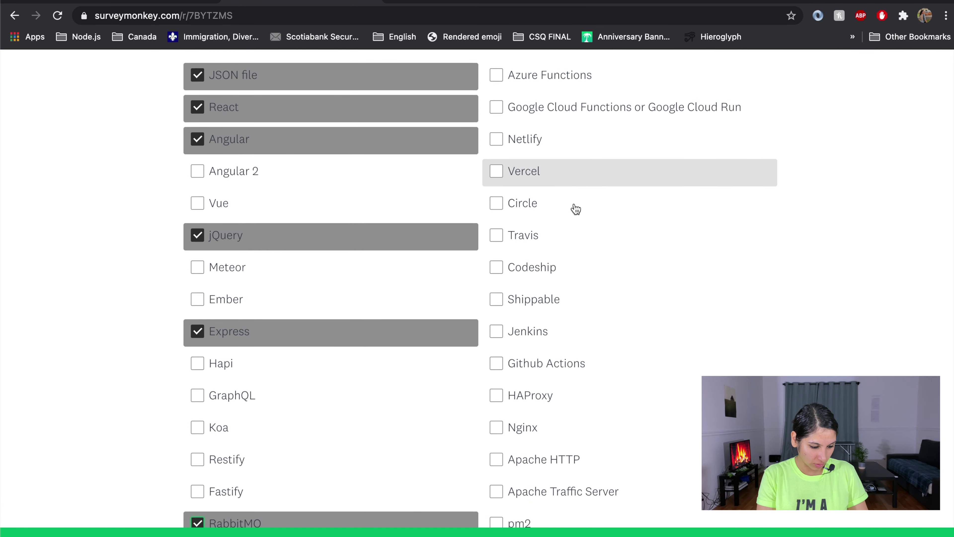
scroll(575, 209, "down", 2)
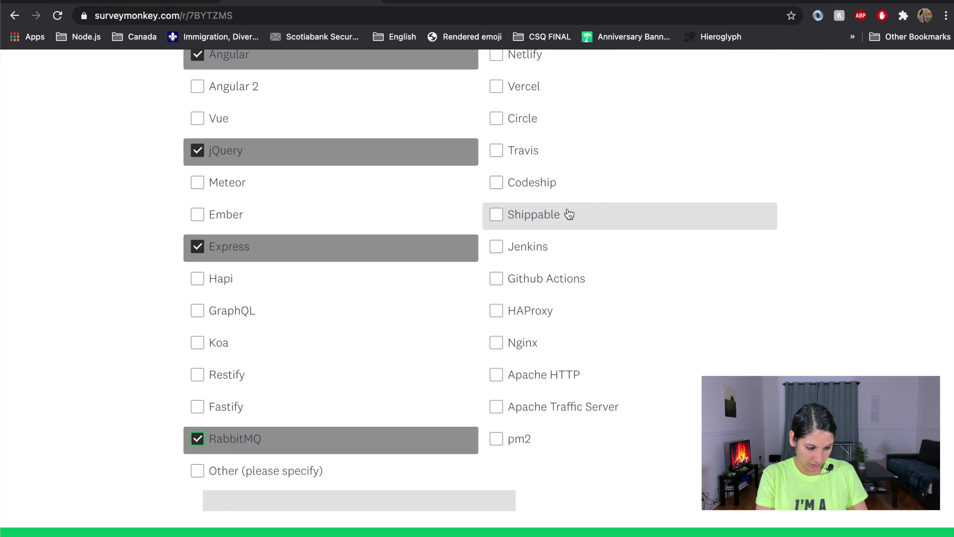
scroll(575, 210, "down", 1)
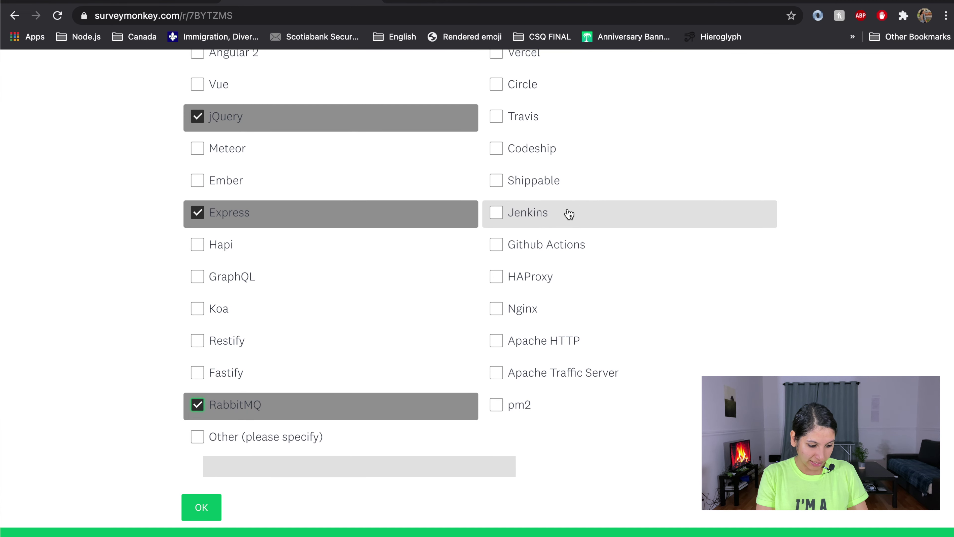
scroll(569, 213, "down", 2)
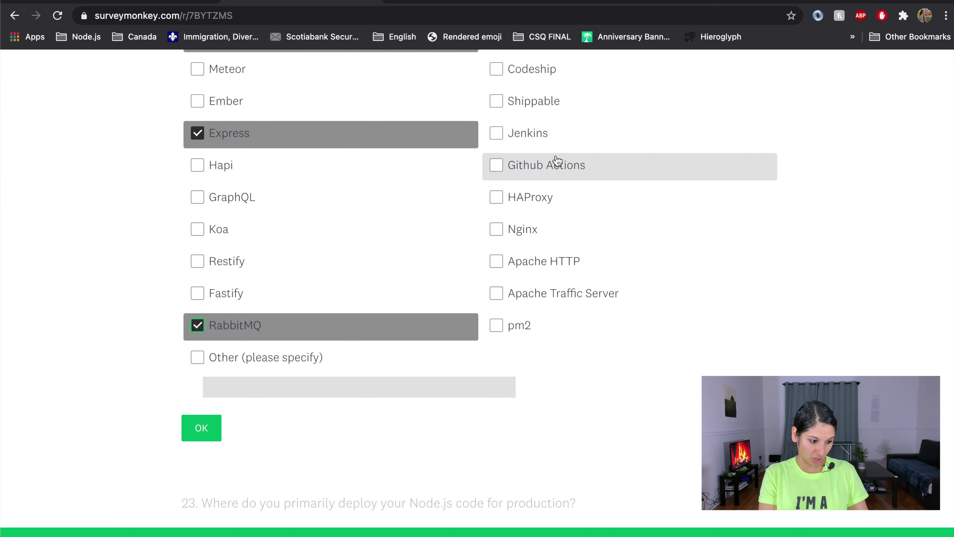
left_click(547, 169)
left_click(537, 199)
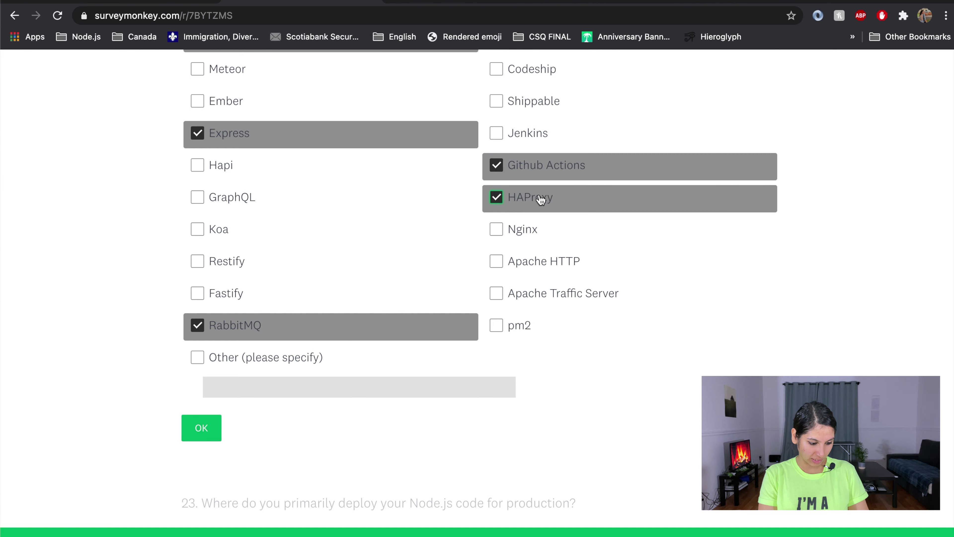
left_click(531, 226)
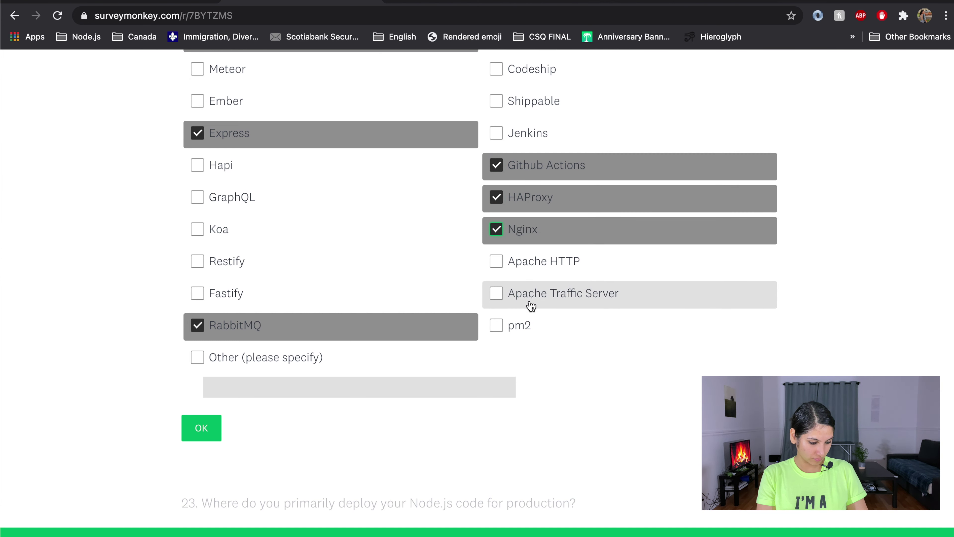
scroll(544, 331, "down", 1)
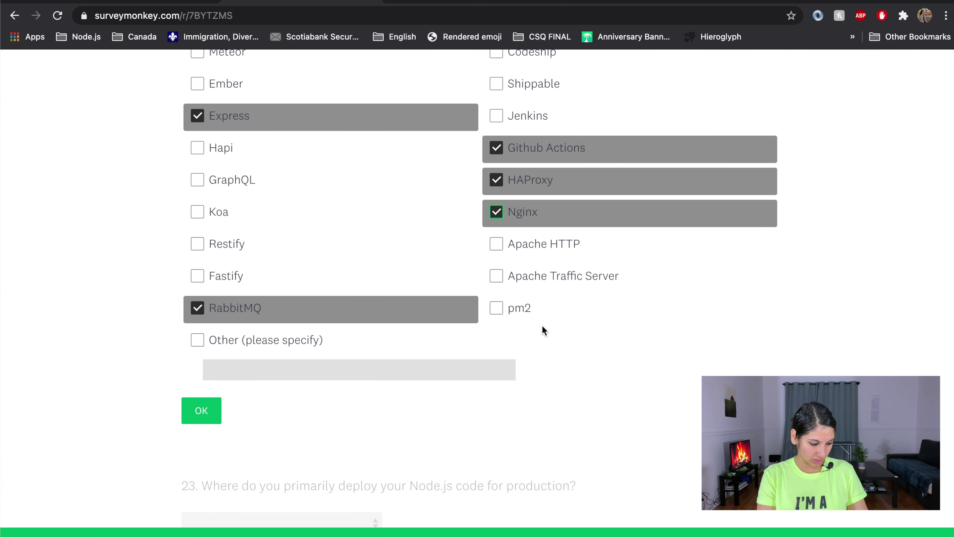
scroll(543, 330, "down", 3)
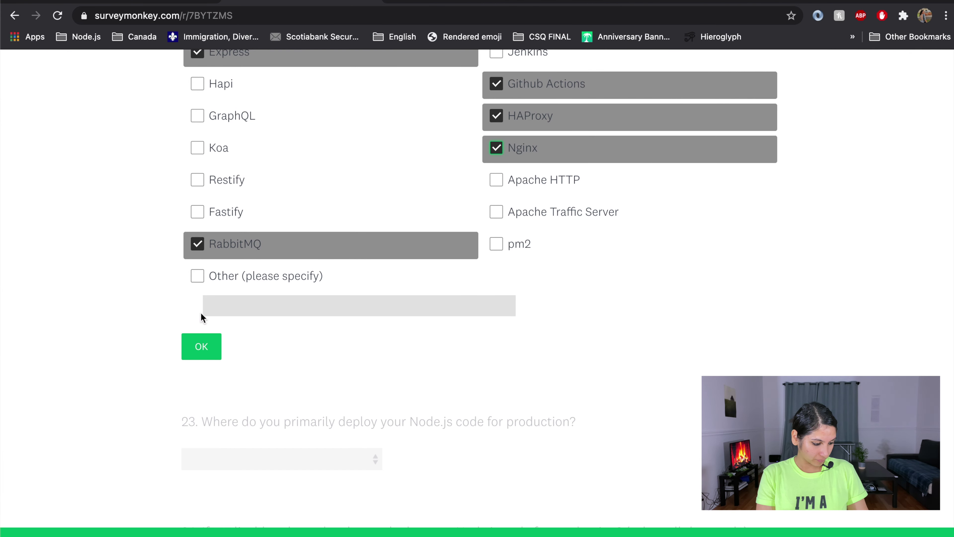
left_click(199, 346)
Choose Amazon Web Services as the primary production deployment target in question 23
left_click_drag(213, 268, 327, 265)
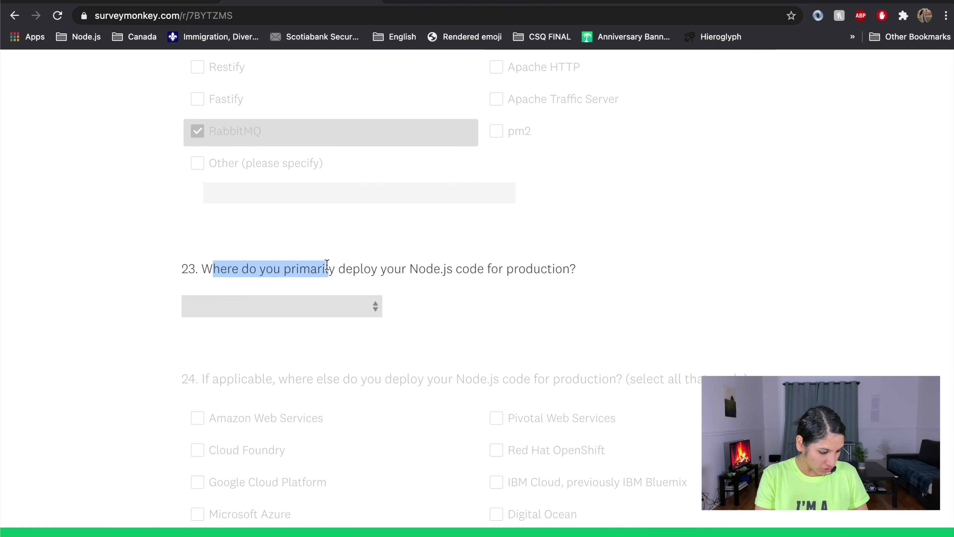
left_click(504, 276)
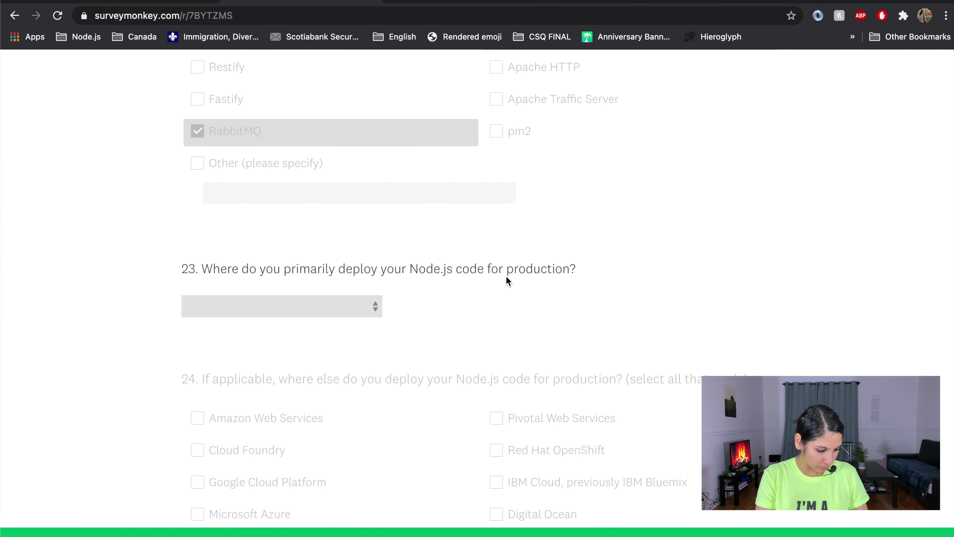
left_click(335, 299)
left_click(306, 324)
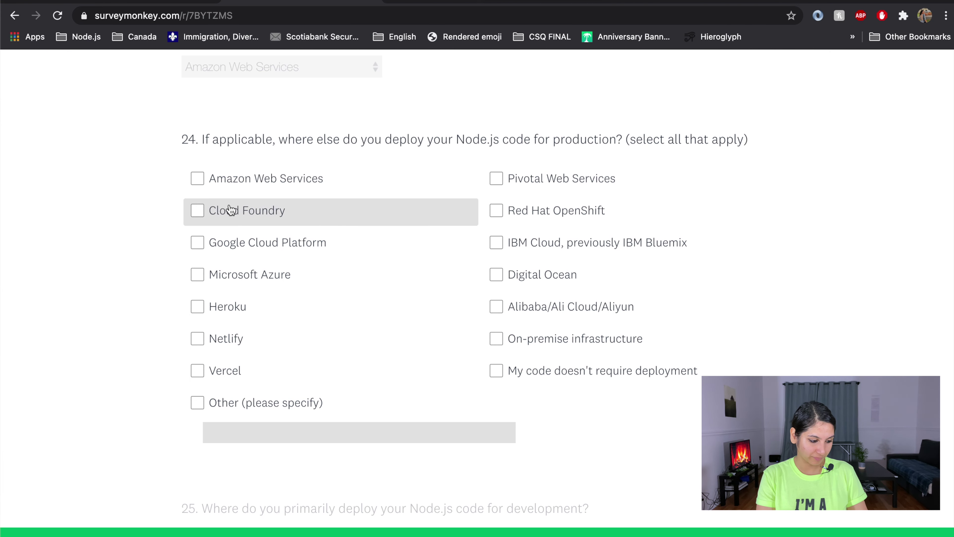
Leave question 24 unanswered and select On-premise infrastructure as the primary development deployment in question 25
scroll(230, 207, "down", 1)
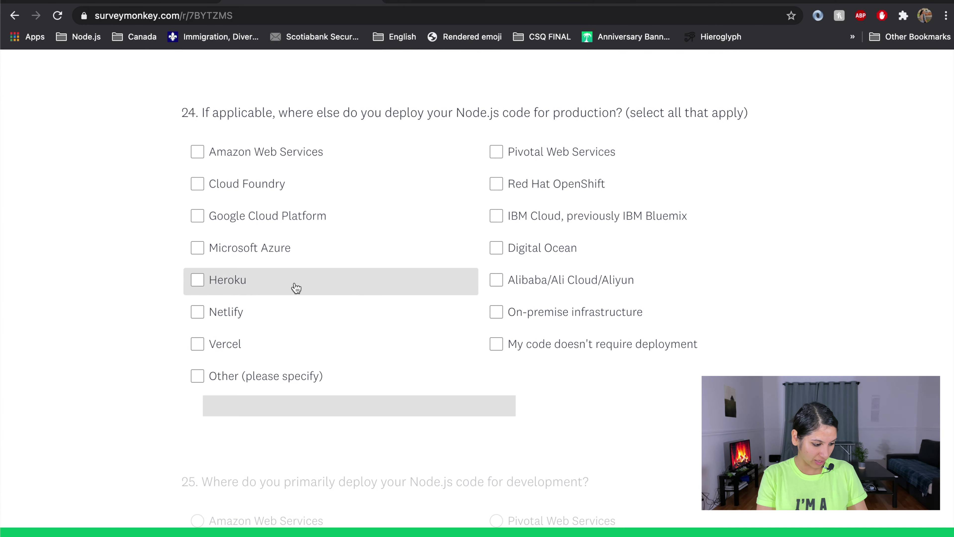
scroll(332, 203, "down", 5)
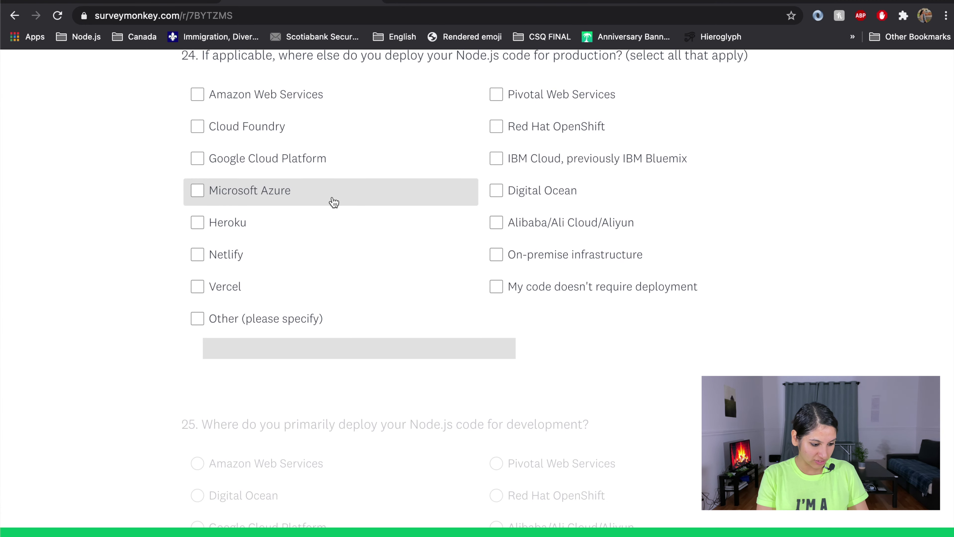
scroll(333, 203, "down", 6)
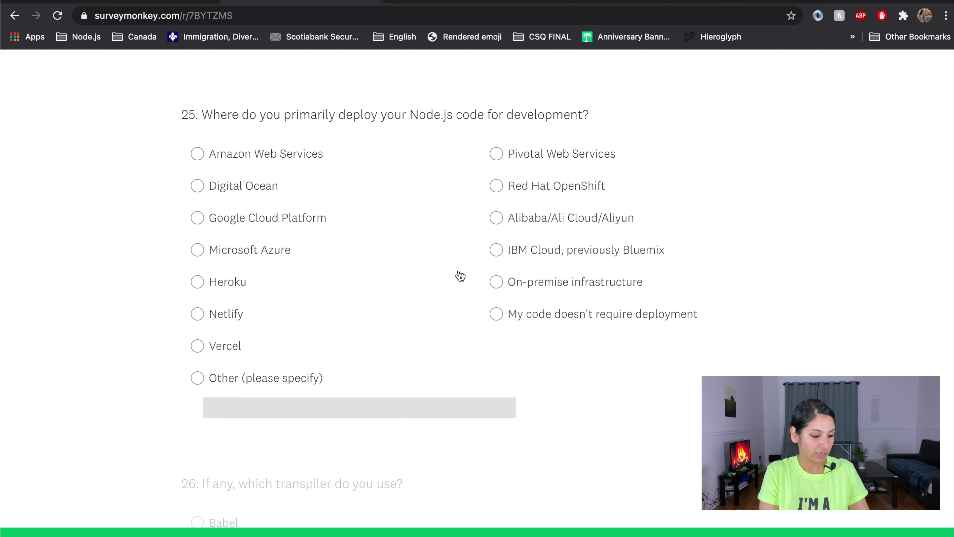
left_click(517, 288)
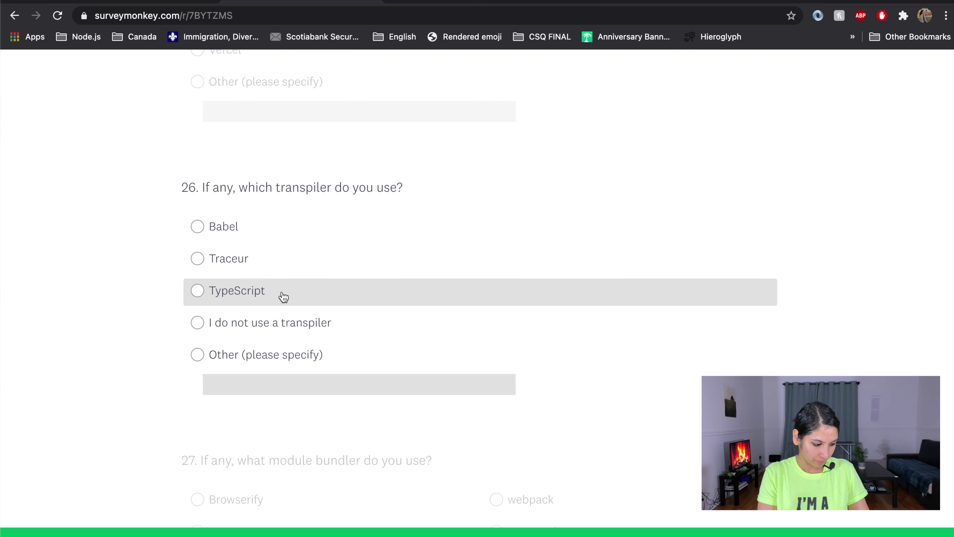
Search Google for "transpiler meaning" in a separate browser tab
left_click(400, 1)
type("tra")
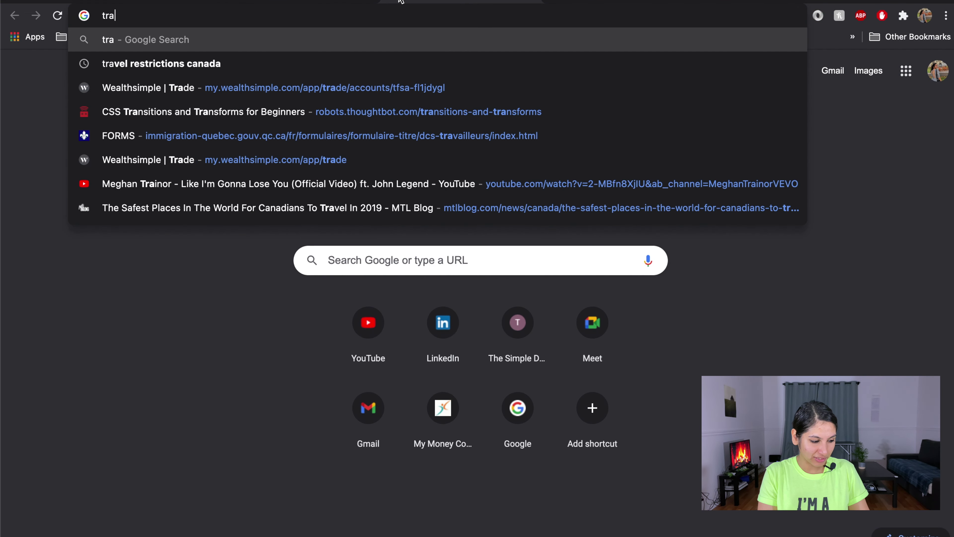
type("nspiler")
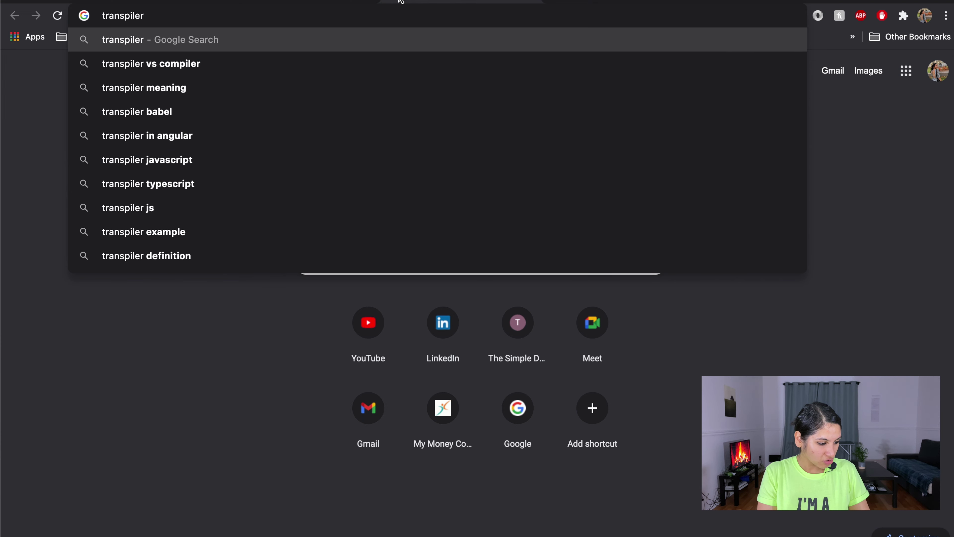
left_click(159, 88)
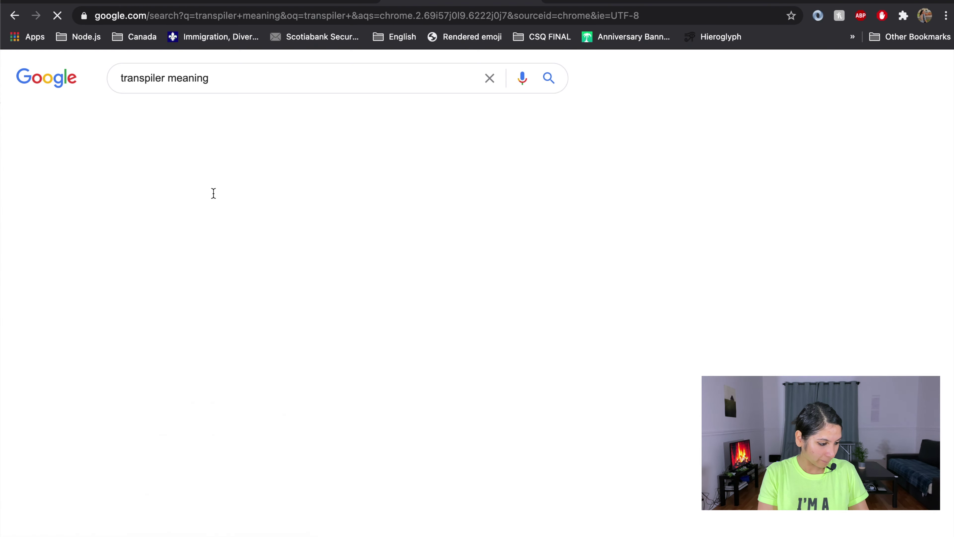
Read through the featured definition of a transpiler, including how it differs from a compiler
left_click_drag(141, 186, 350, 188)
left_click_drag(205, 213, 386, 215)
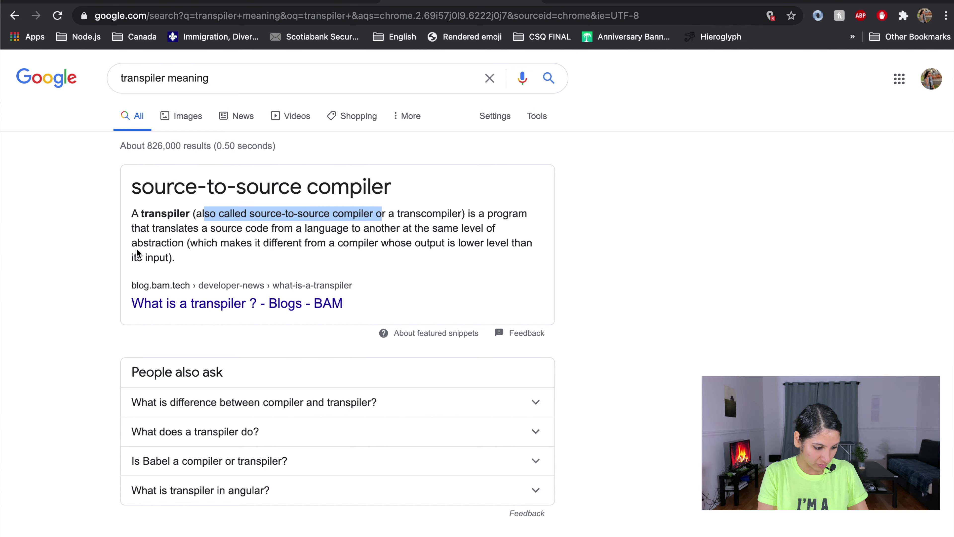
left_click_drag(132, 228, 505, 229)
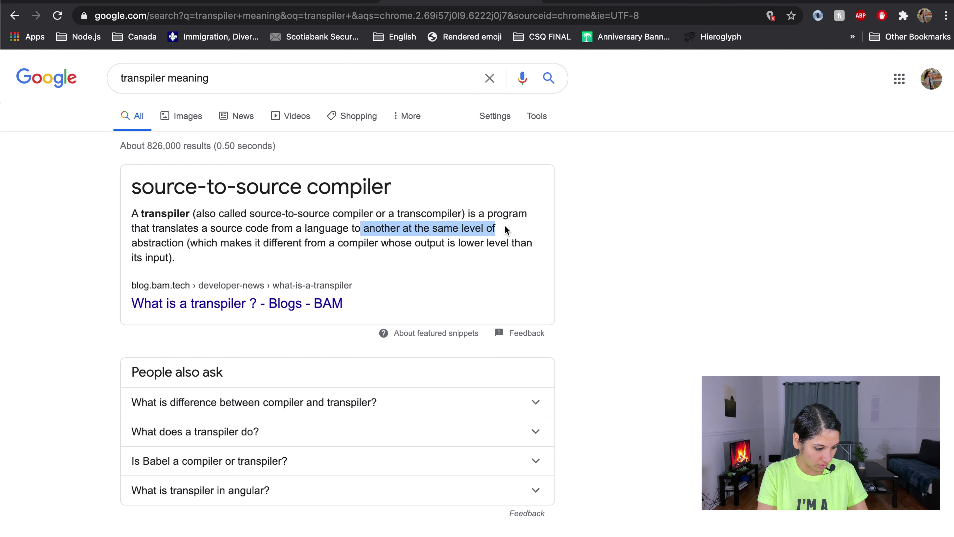
left_click_drag(138, 242, 239, 255)
left_click(302, 250)
left_click_drag(317, 242, 490, 255)
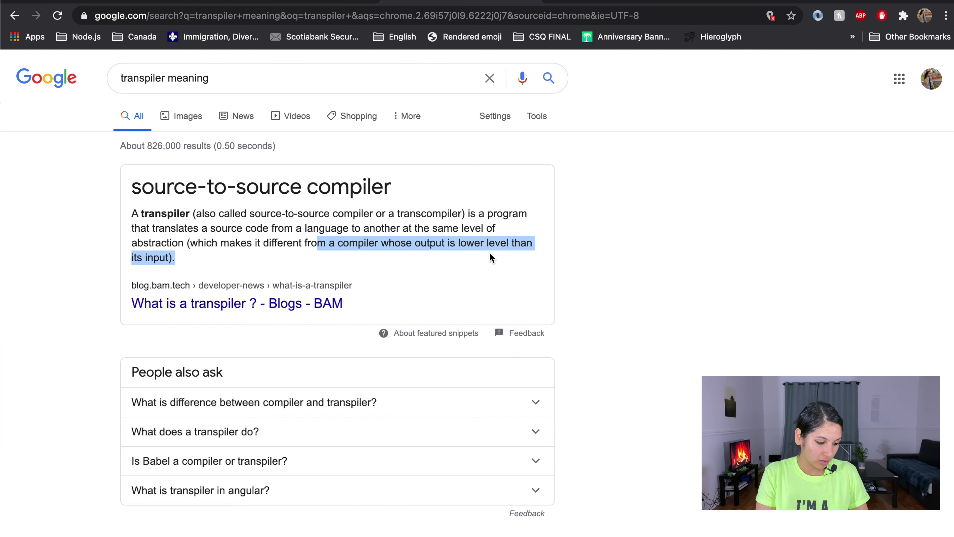
left_click(643, 251)
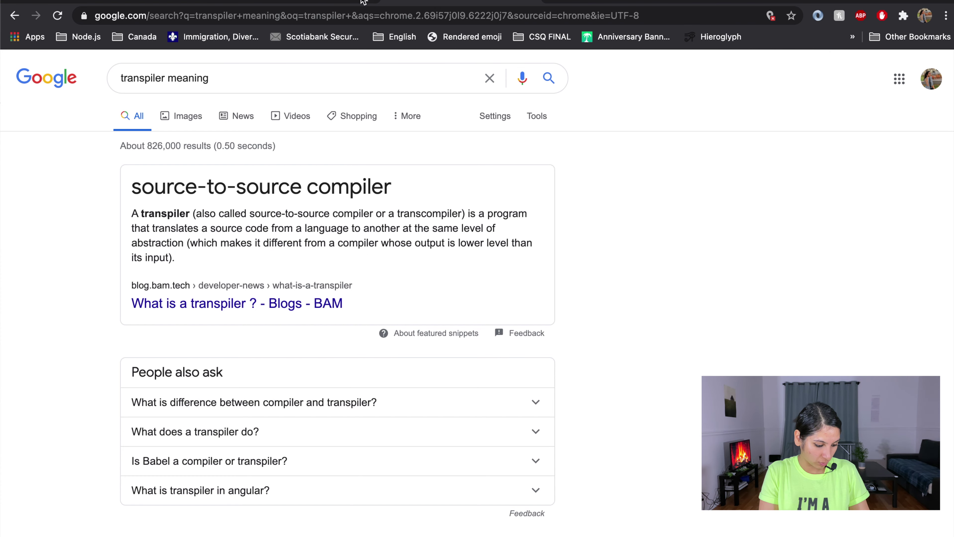
Return to the survey, choose Babel as the transpiler in question 26 and skip question 27 on module bundlers
left_click(332, 1)
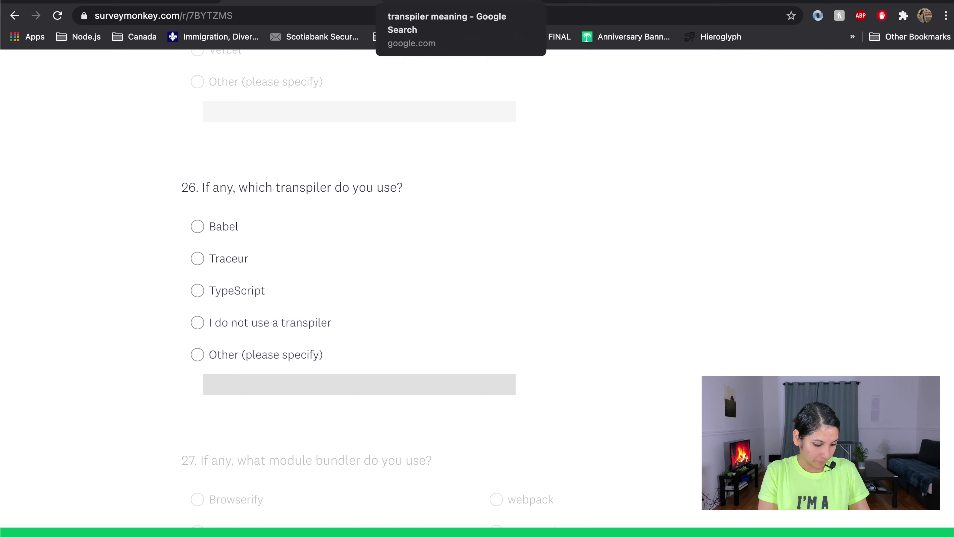
left_click(225, 226)
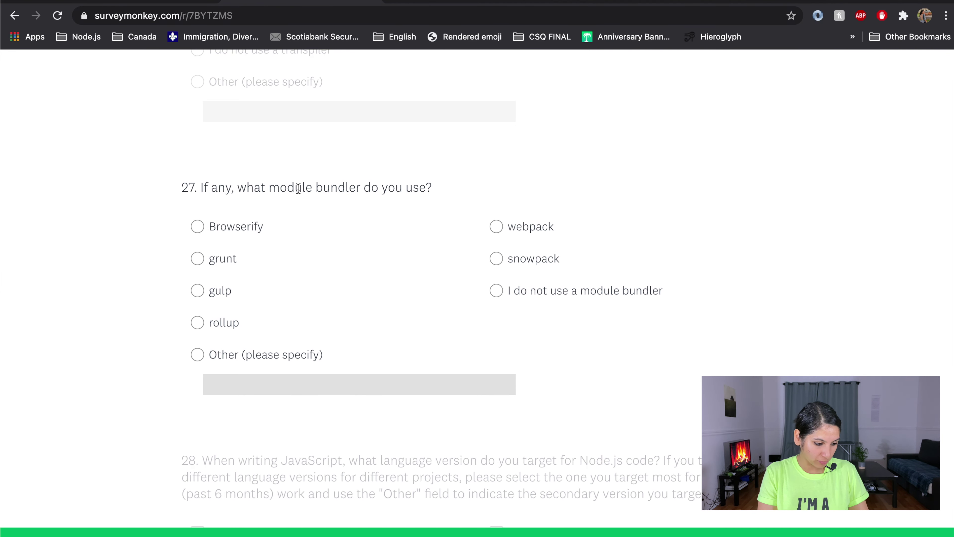
scroll(417, 225, "down", 3)
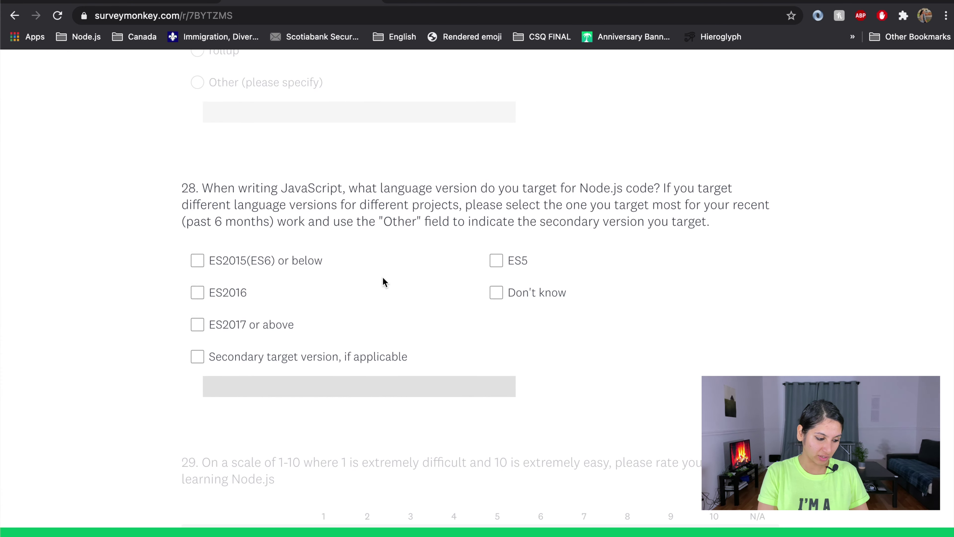
Read question 28, check ES2015(ES6) or below, ES2016, ES2017 or above and ES5 as target versions, and confirm the answer
left_click_drag(206, 188, 343, 187)
left_click_drag(346, 188, 660, 190)
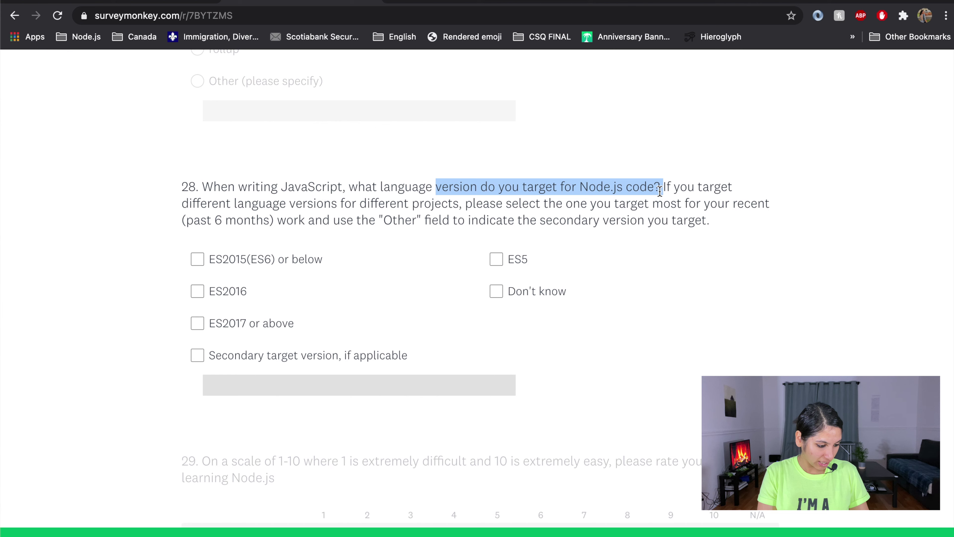
left_click(713, 184)
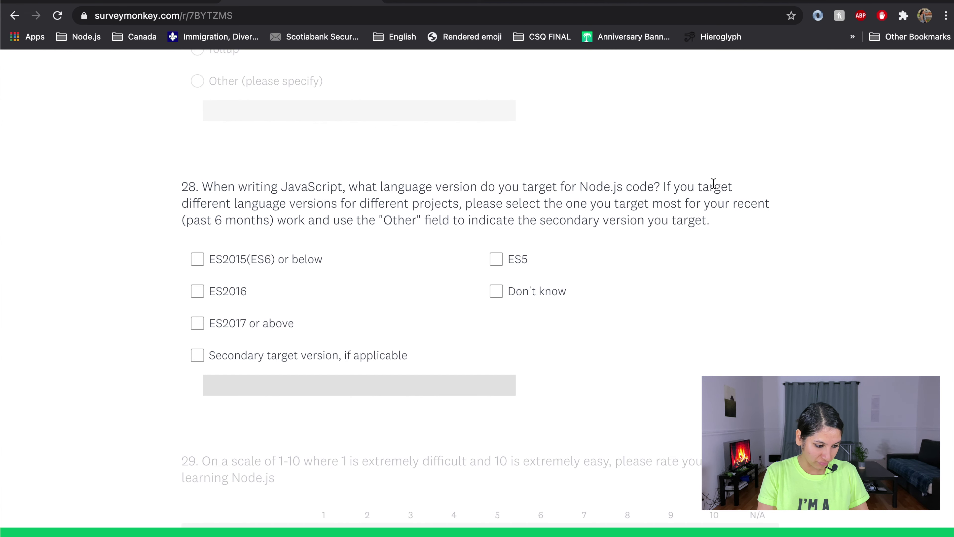
scroll(713, 183, "down", 2)
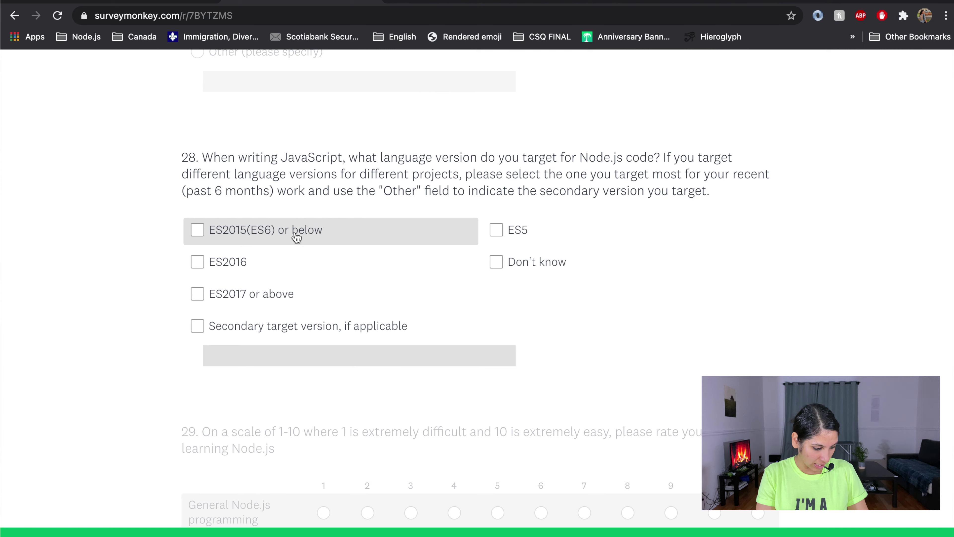
left_click(267, 234)
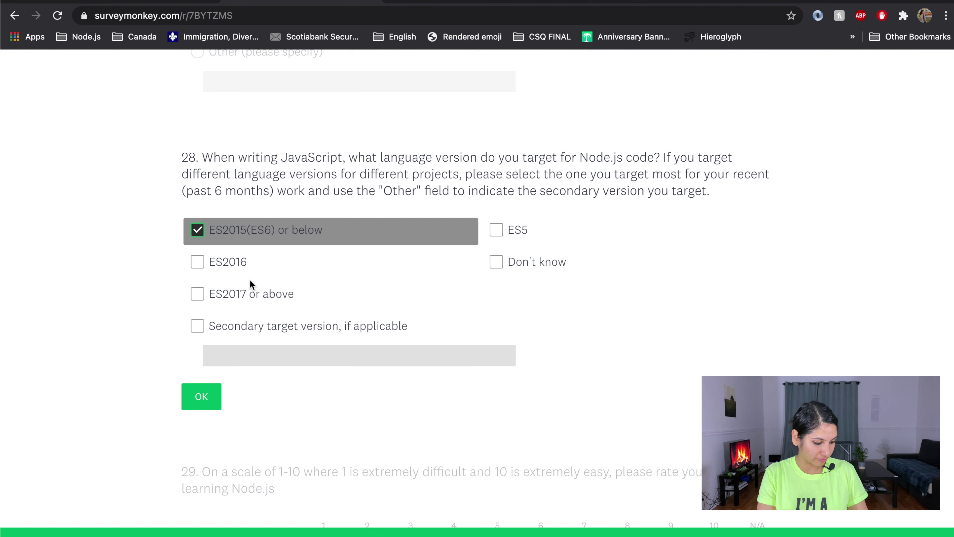
left_click(248, 296)
left_click(249, 267)
left_click(519, 236)
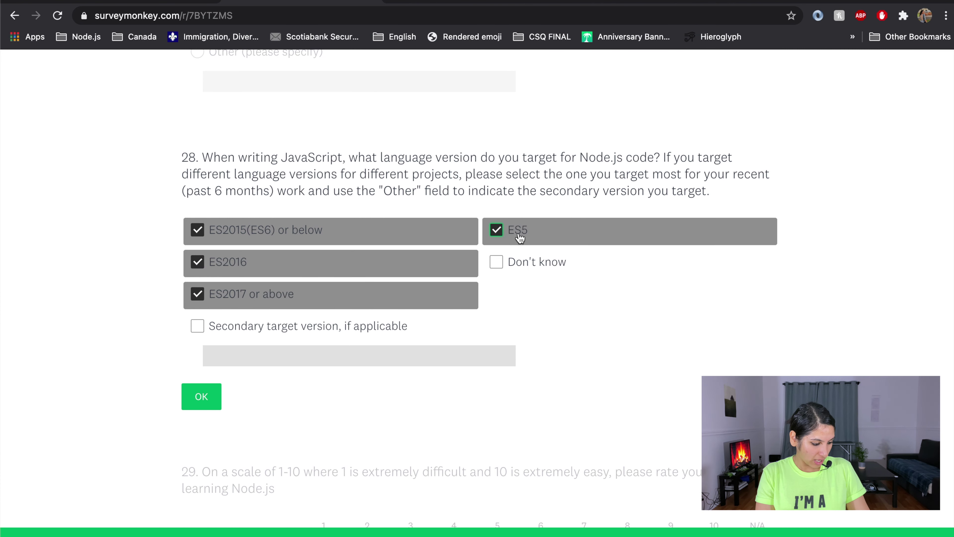
scroll(199, 364, "down", 1)
left_click(202, 397)
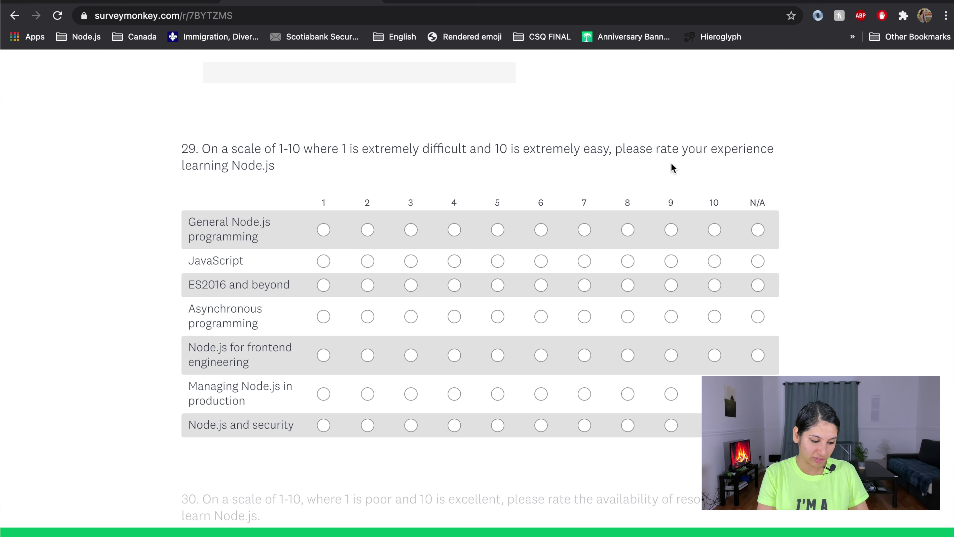
In question 29, rate the learning experience 10 for General Node.js programming and 9 for JavaScript
scroll(282, 180, "down", 1)
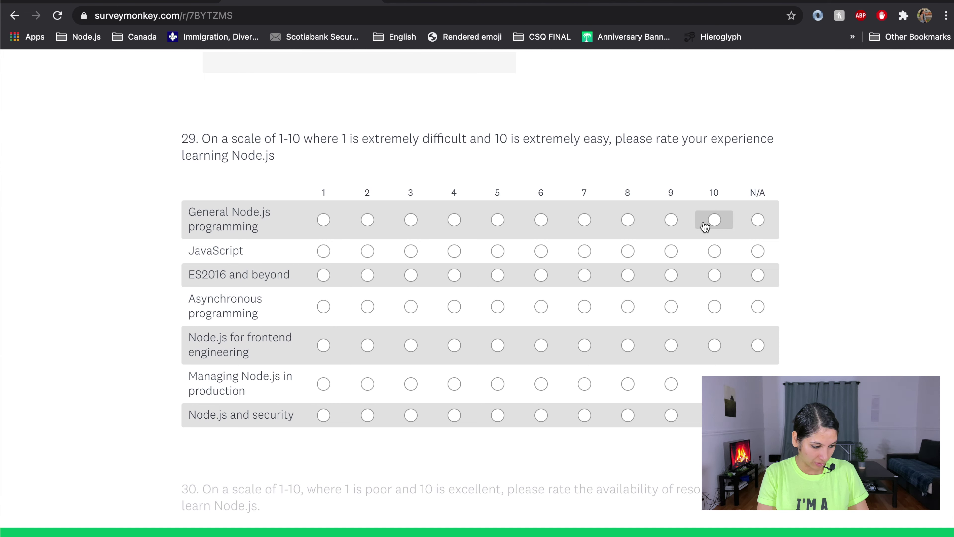
left_click(719, 224)
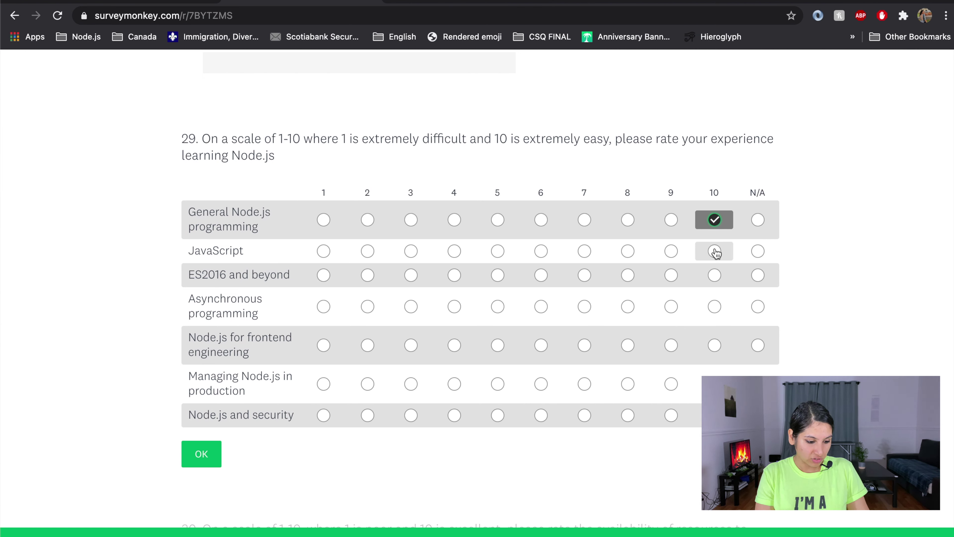
left_click(671, 252)
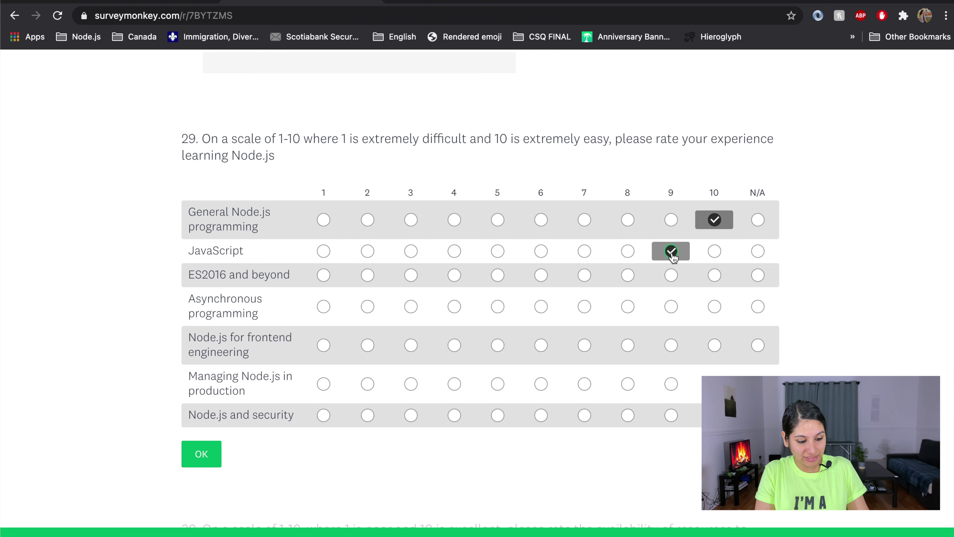